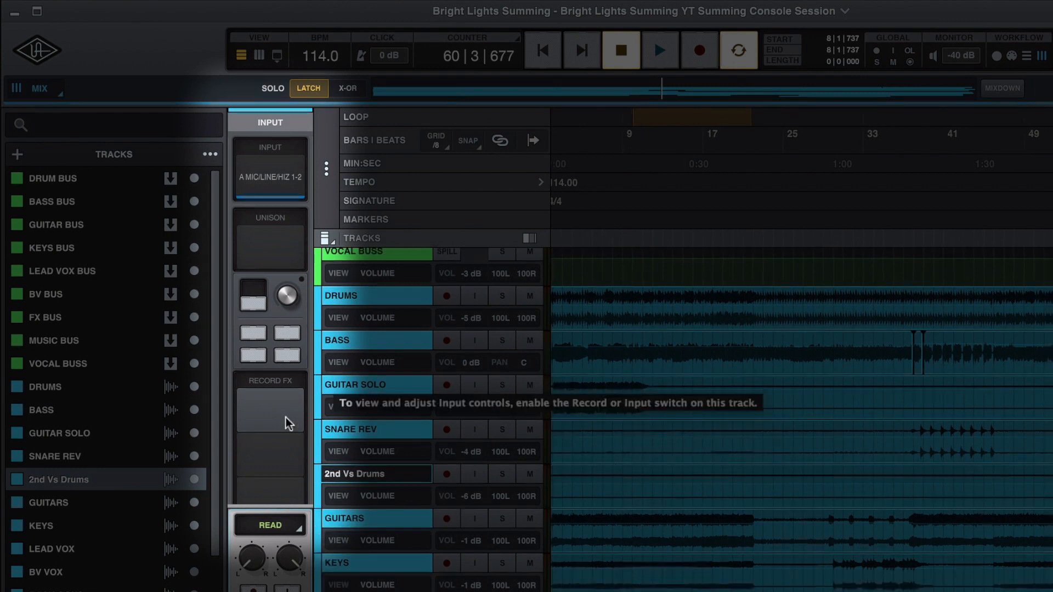
Step: Examine the 2nd Vs Drums channel strip and the mixer channels, including their input, cue and output sections
scroll(287, 424, down, 10)
scroll(287, 424, down, 10)
scroll(285, 424, up, 3)
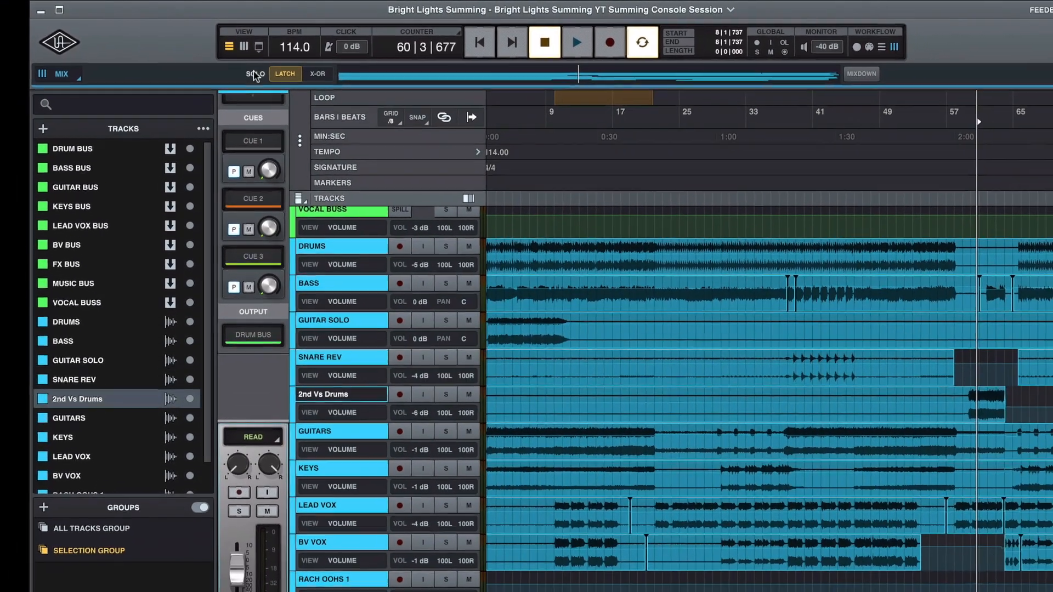
click(244, 46)
scroll(534, 230, right, 10)
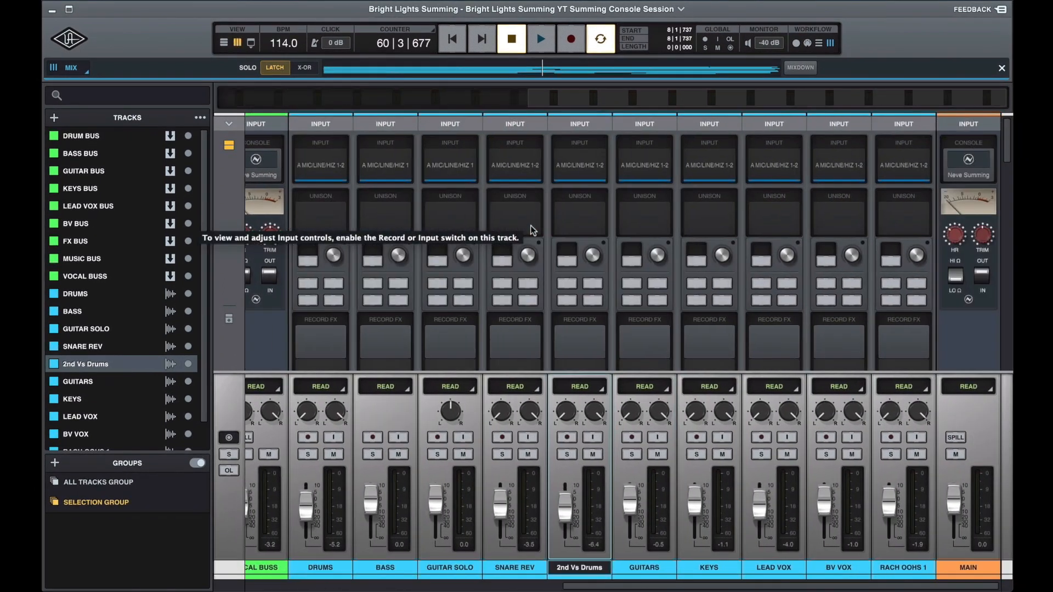
scroll(532, 231, down, 5)
scroll(530, 226, down, 5)
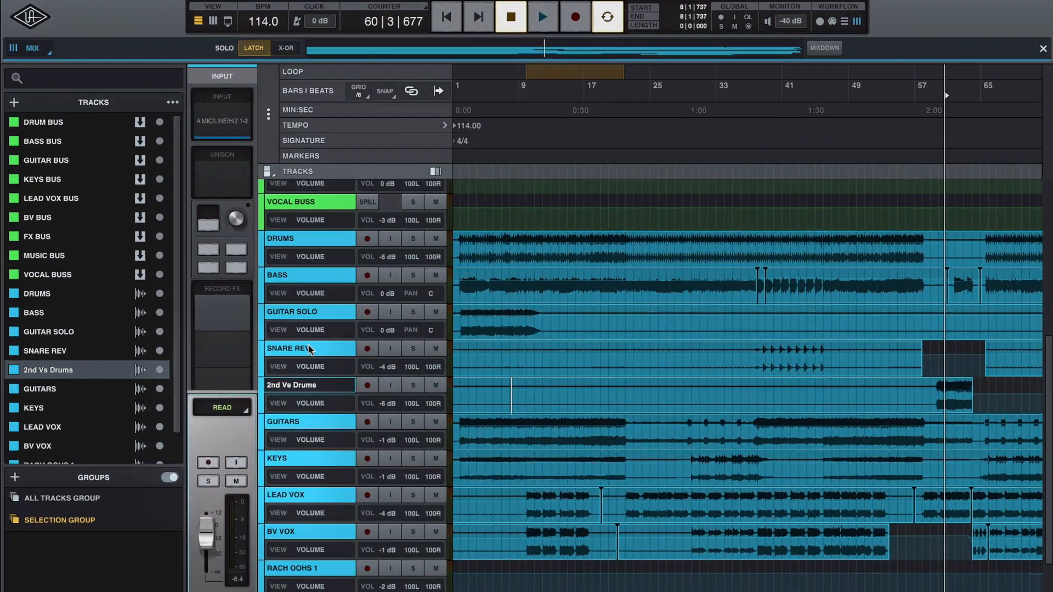
Step: Route the output of the 2nd Vs Drums track to DRUM BUS
click(308, 348)
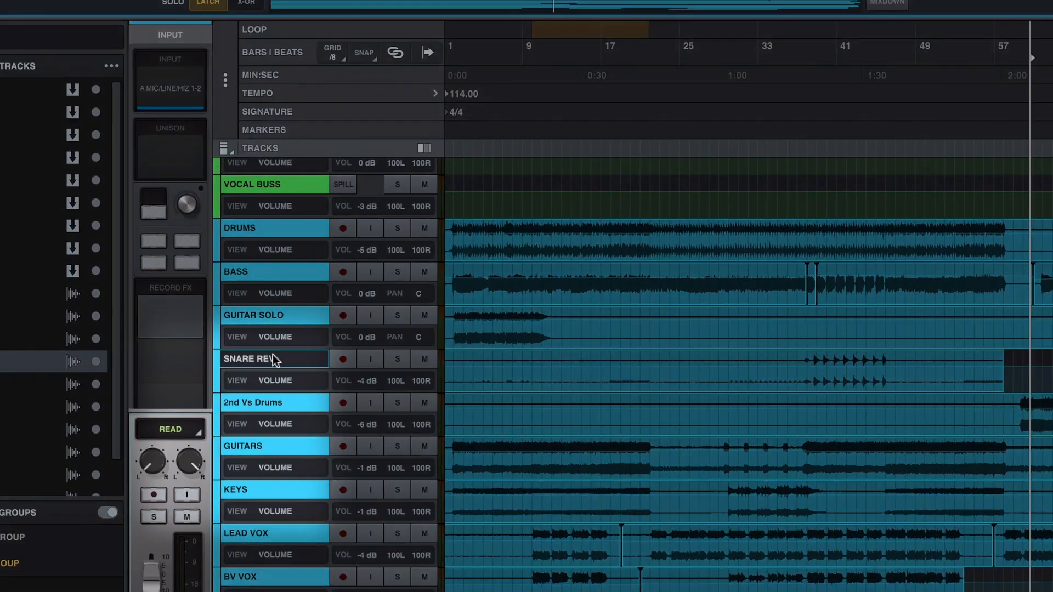
click(313, 384)
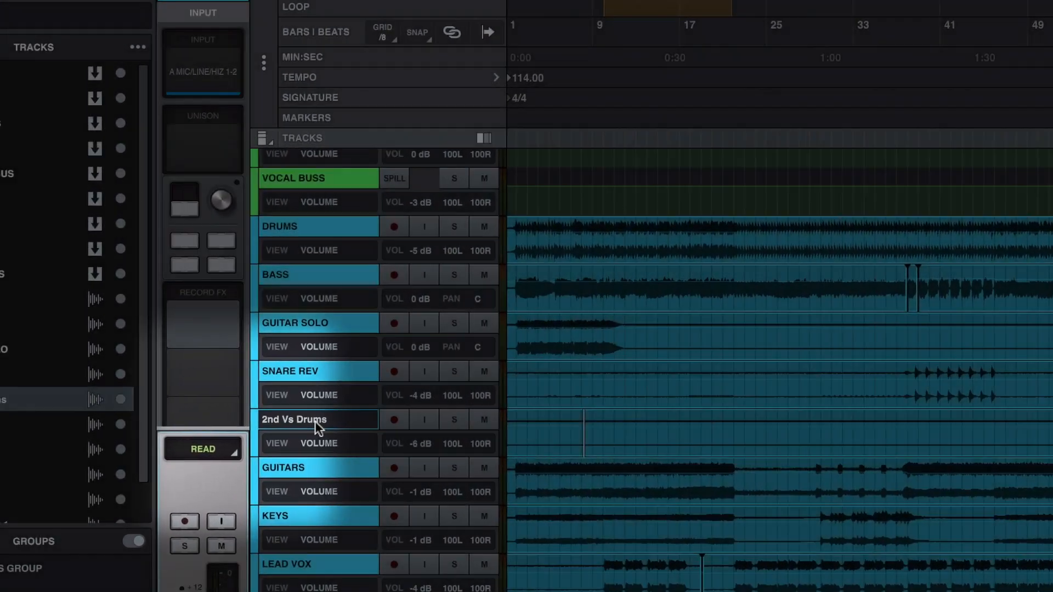
scroll(239, 192, down, 4)
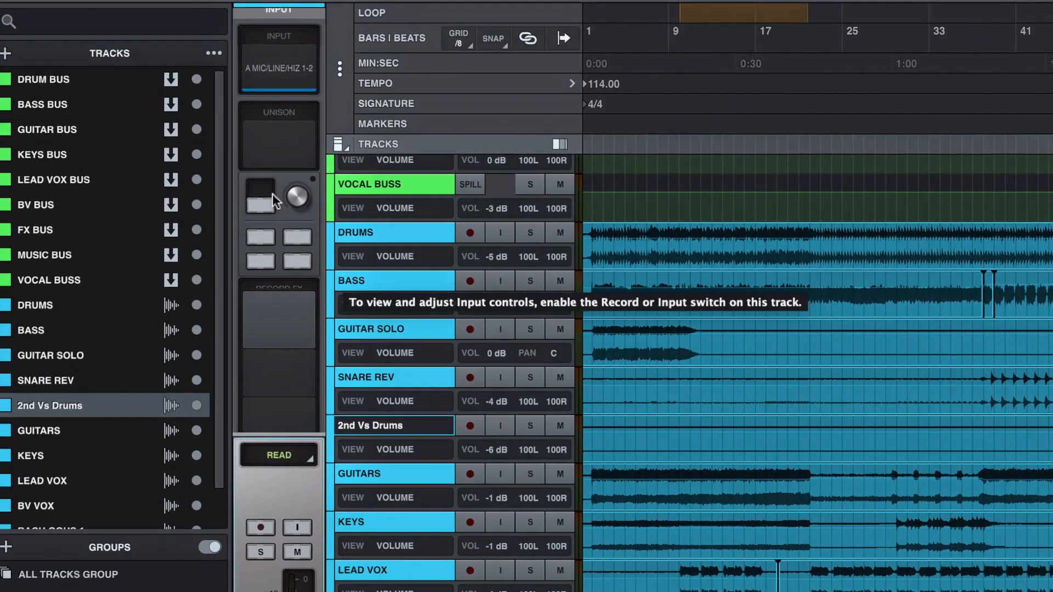
scroll(286, 219, down, 5)
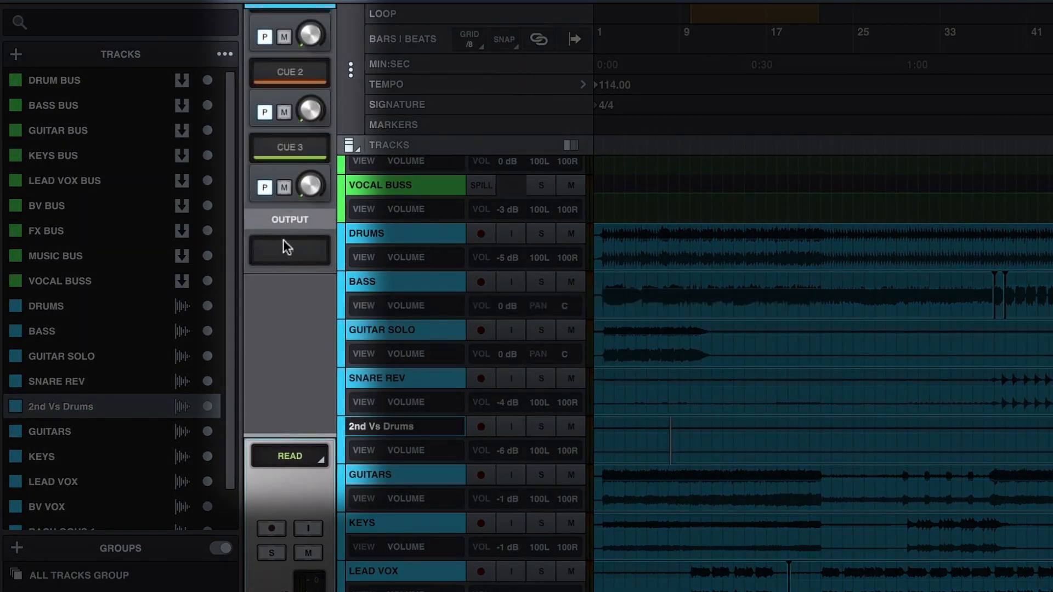
click(288, 250)
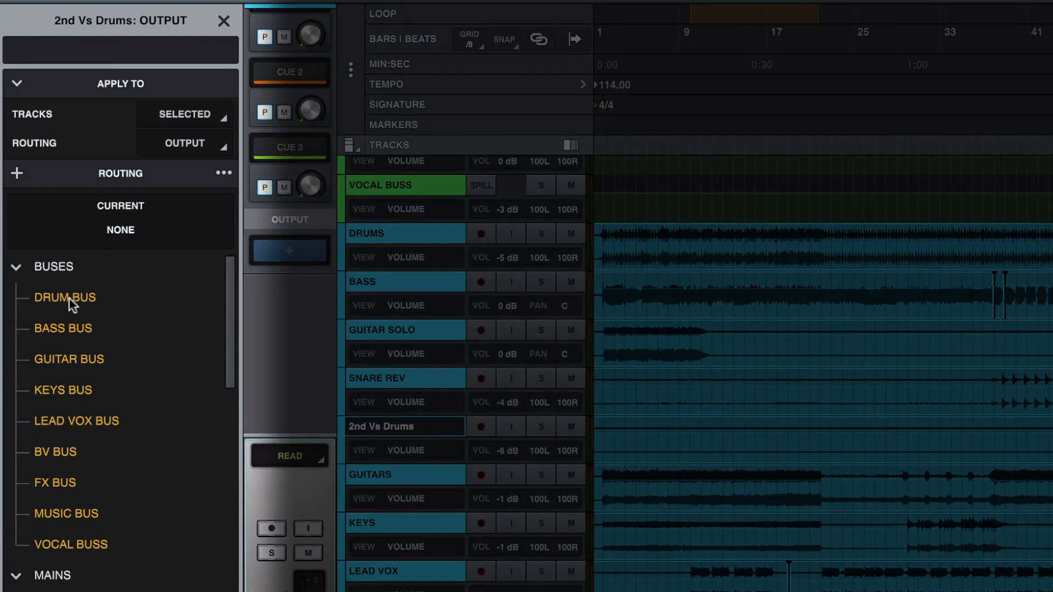
click(69, 298)
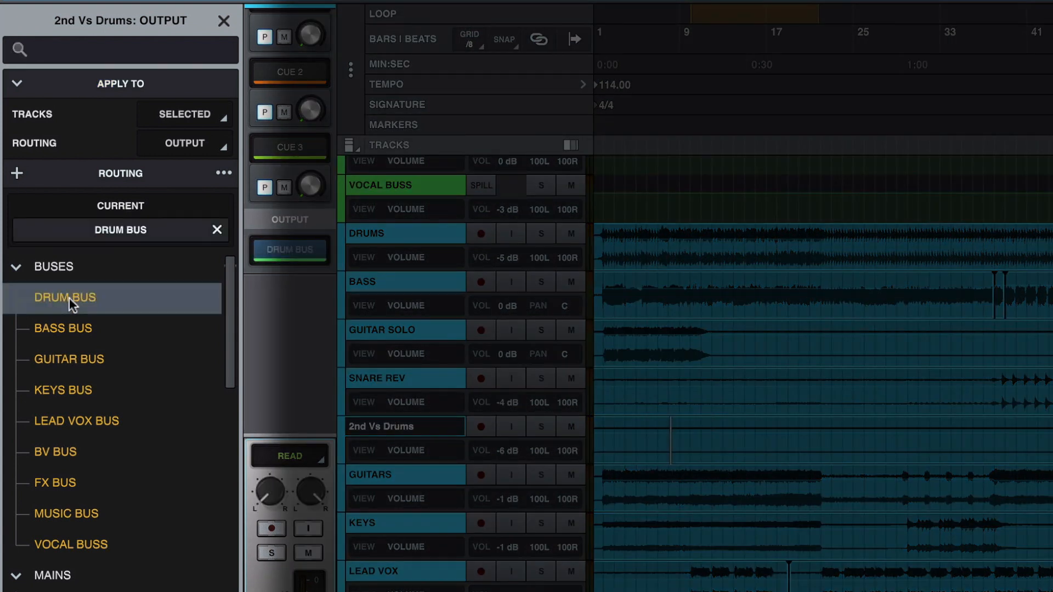
Step: Create one new stereo bus named BUS with the Neve Summing console
click(17, 174)
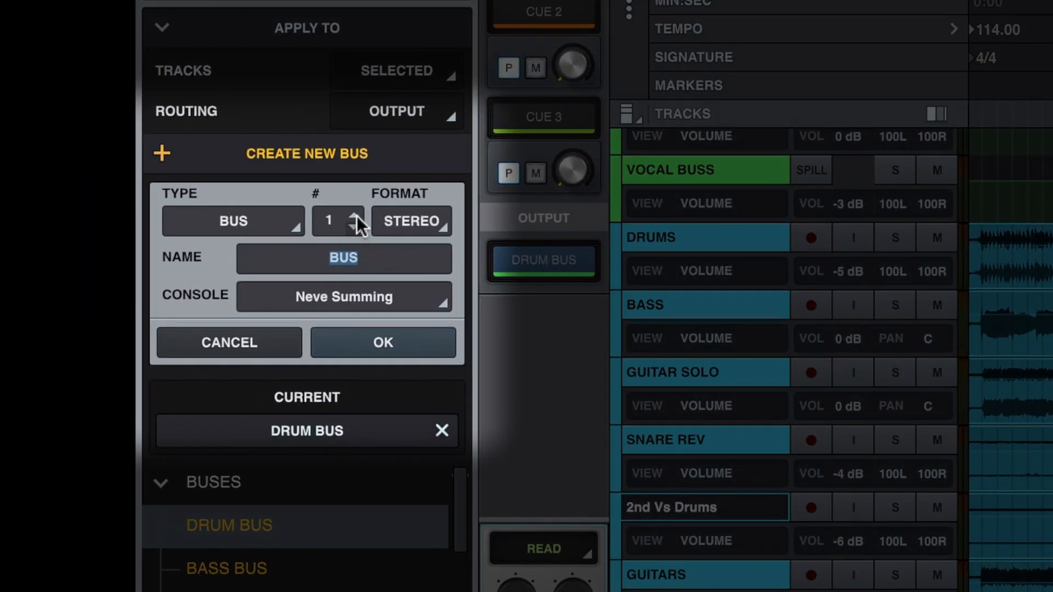
click(356, 213)
click(443, 228)
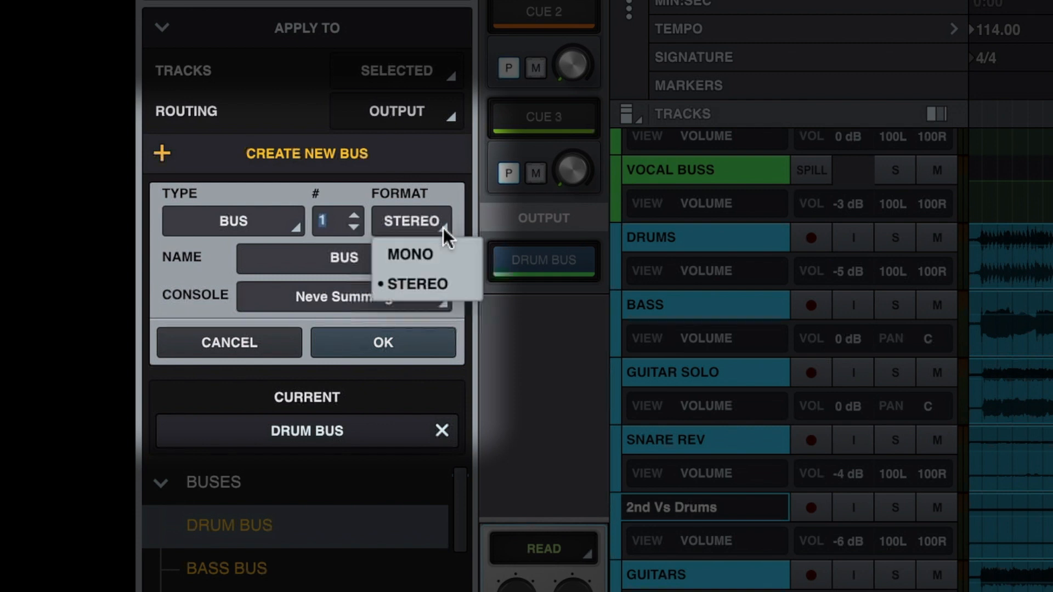
click(445, 283)
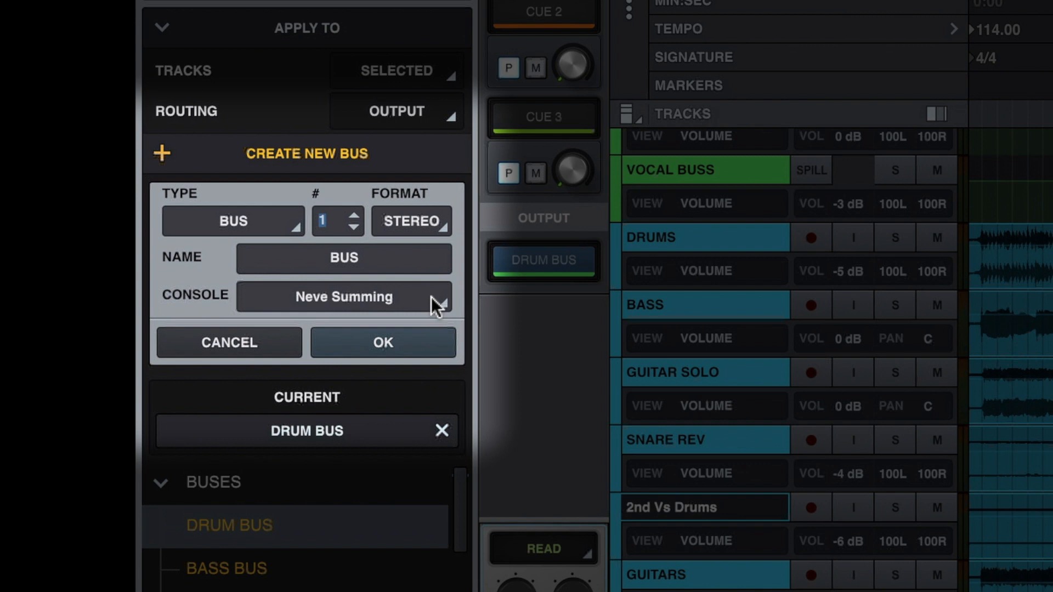
click(431, 297)
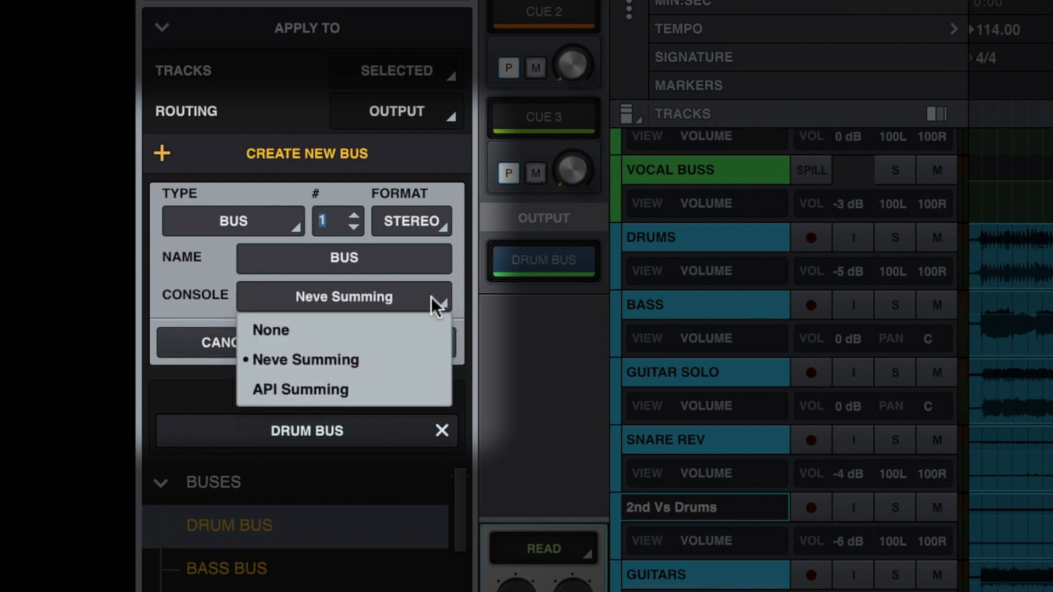
click(387, 354)
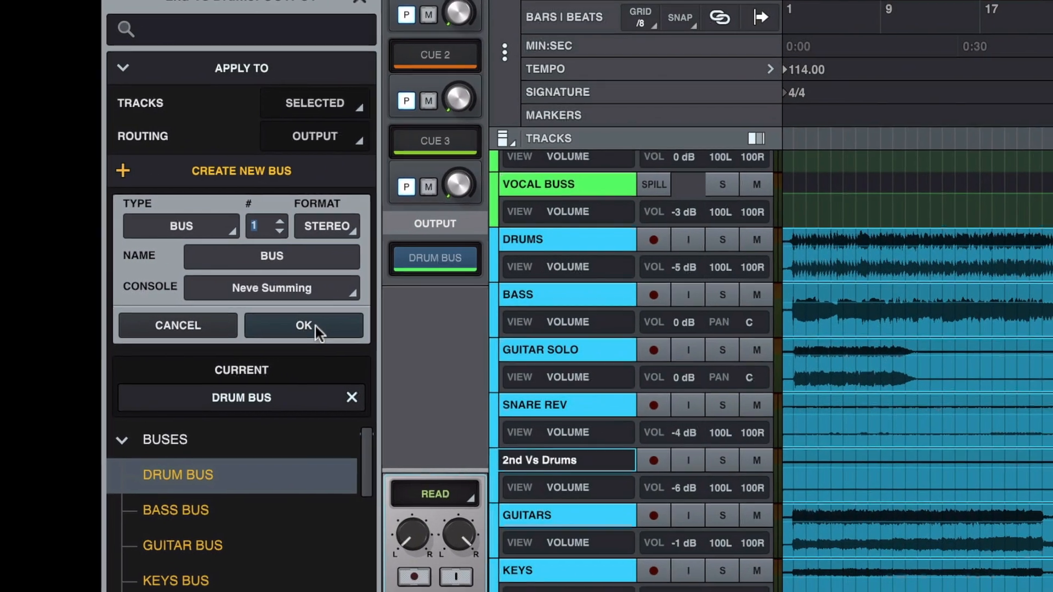
click(347, 331)
Step: Assign Neve Summing as the console on the DRUM BUS track
click(604, 147)
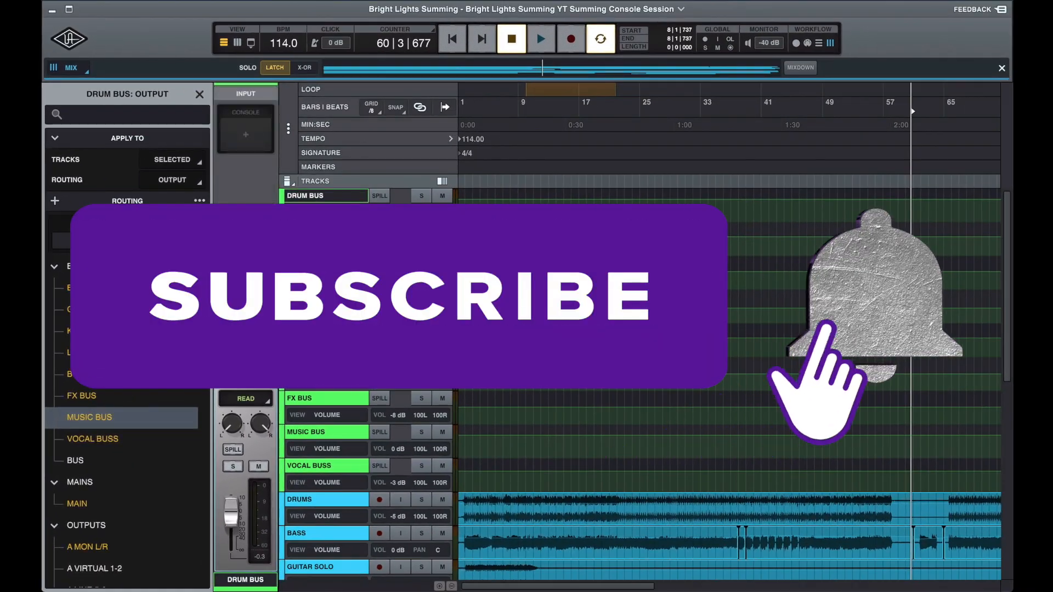
click(248, 137)
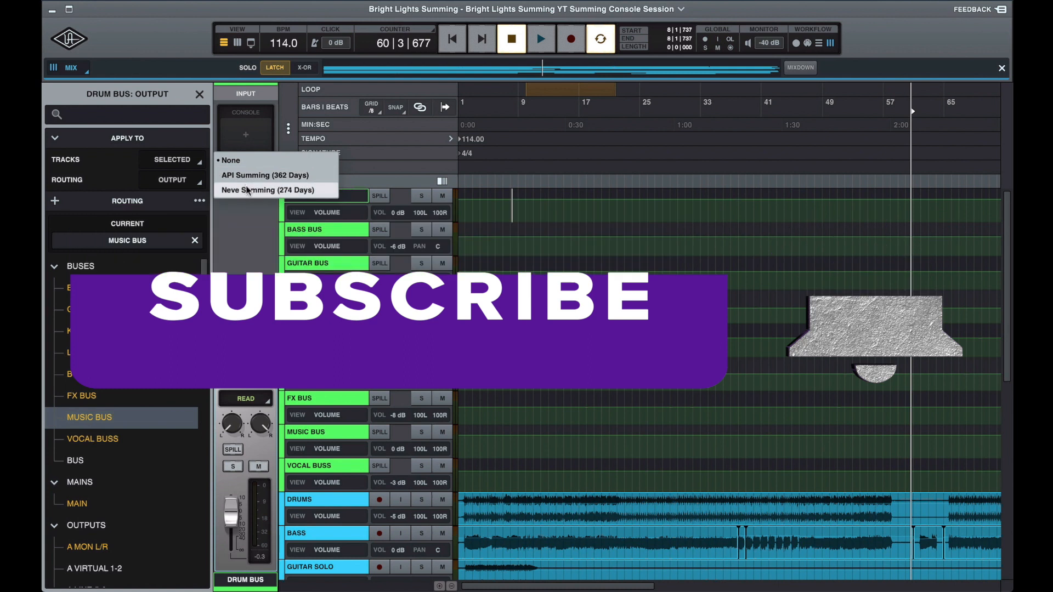
click(268, 190)
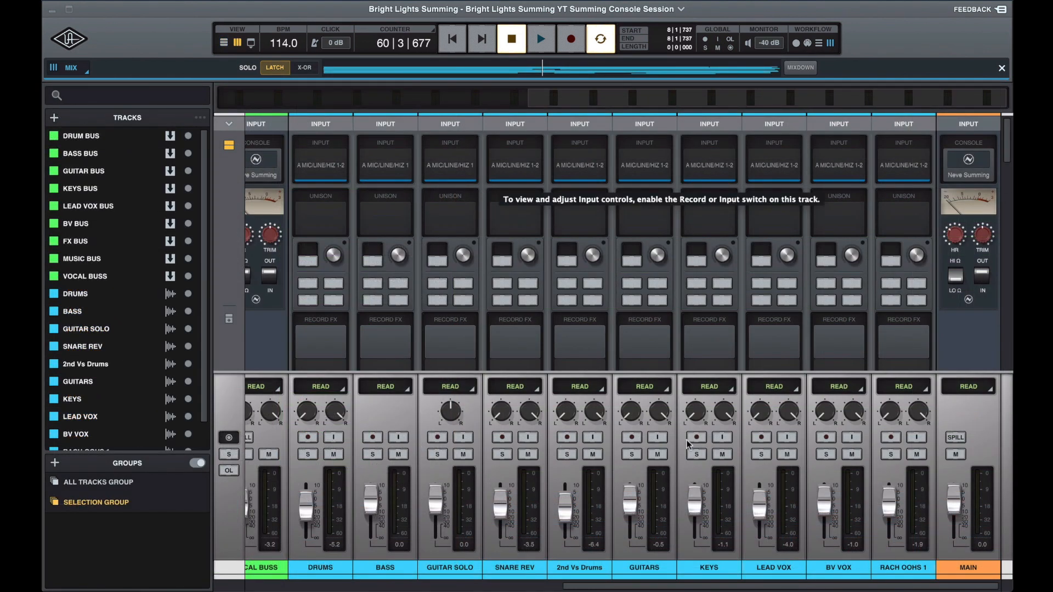
Step: Switch Neve Summing in on BASS BUS, GUITAR BUS and KEYS BUS in the mixer
scroll(688, 443, left, 10)
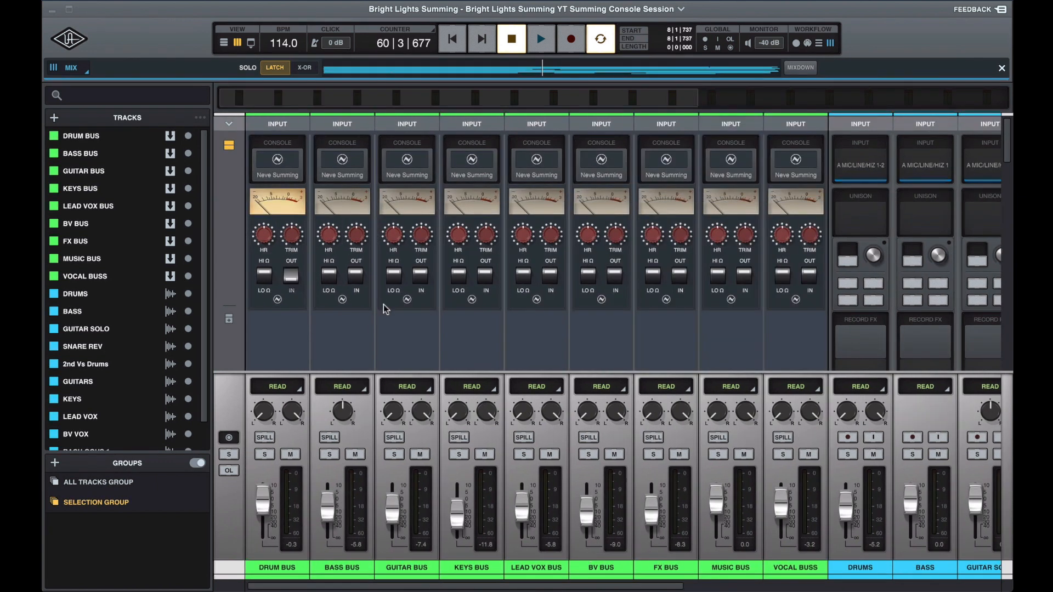
click(357, 280)
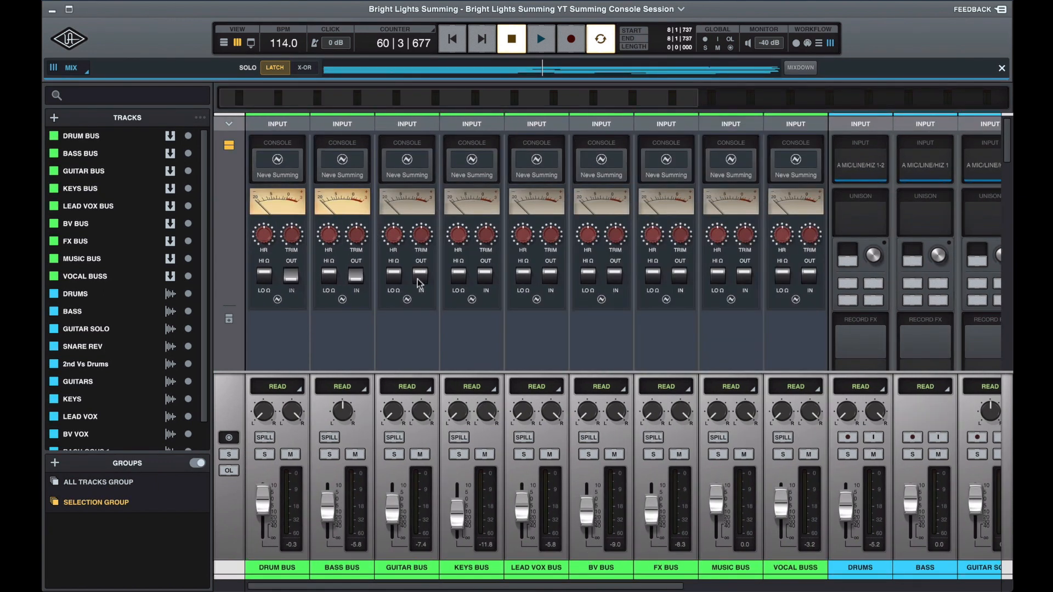
click(419, 281)
click(485, 276)
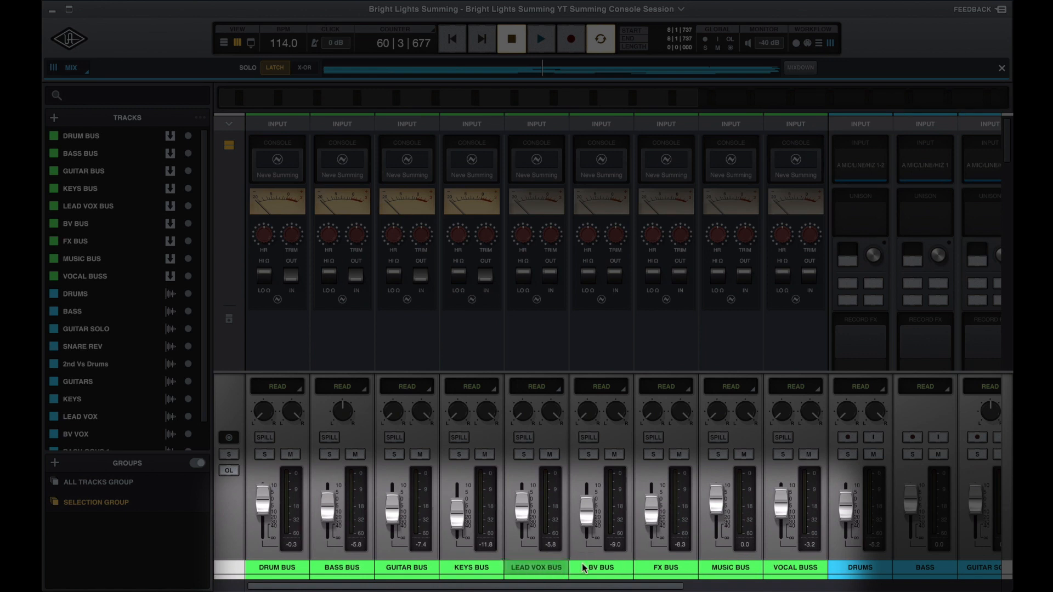
Step: Examine the summing controls and insert chains of MUSIC BUS and VOCAL BUSS, selecting each bus
click(799, 569)
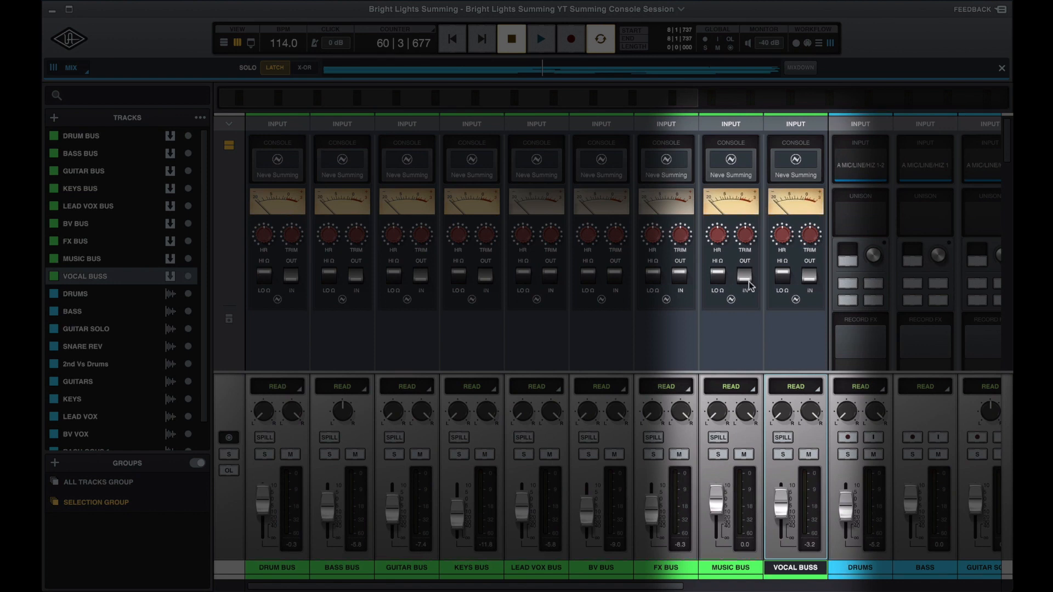
scroll(745, 308, down, 5)
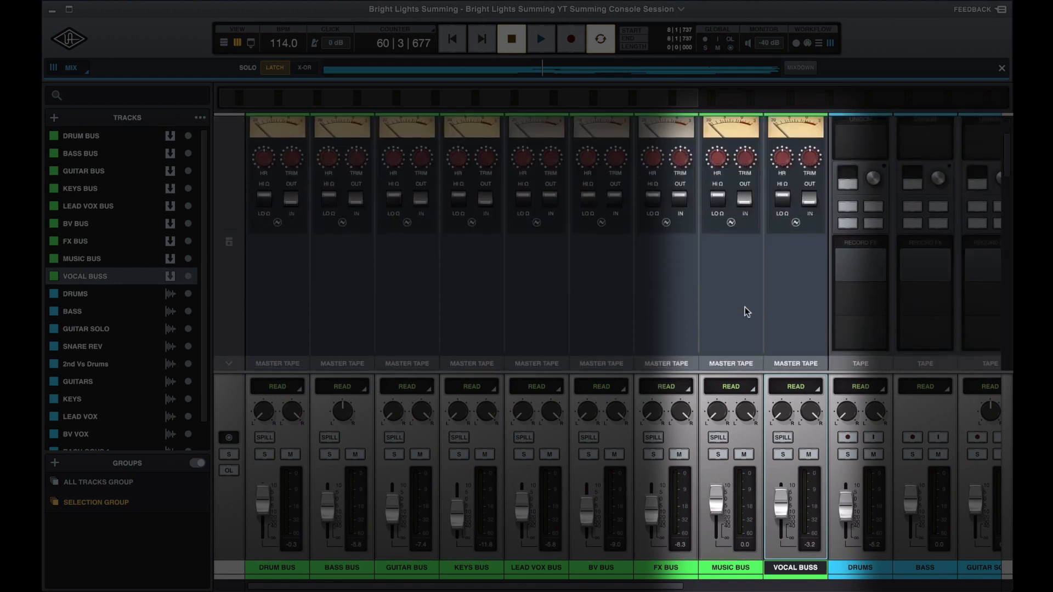
scroll(745, 311, down, 5)
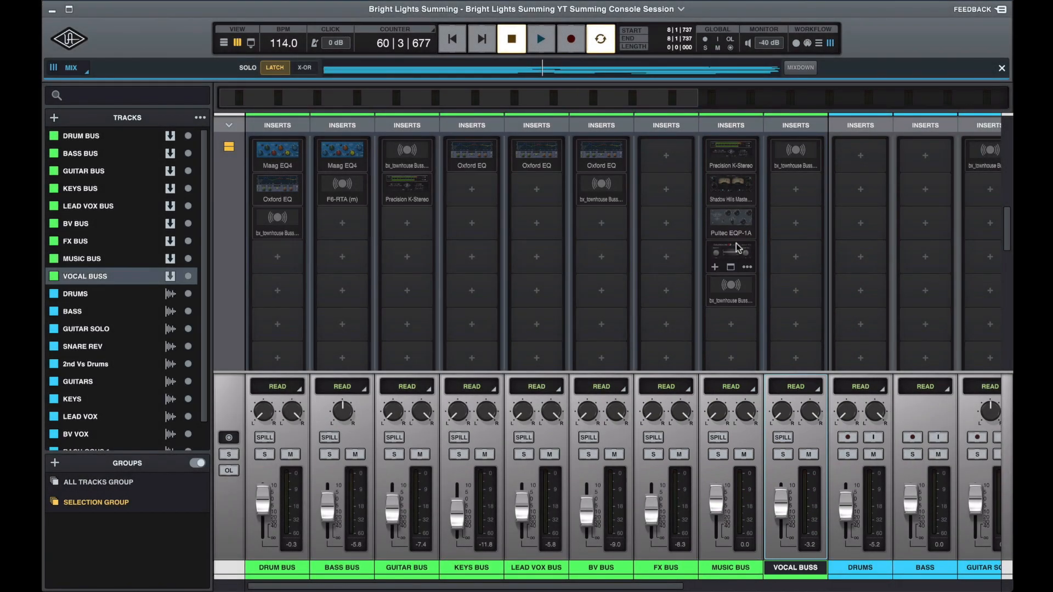
scroll(789, 195, up, 5)
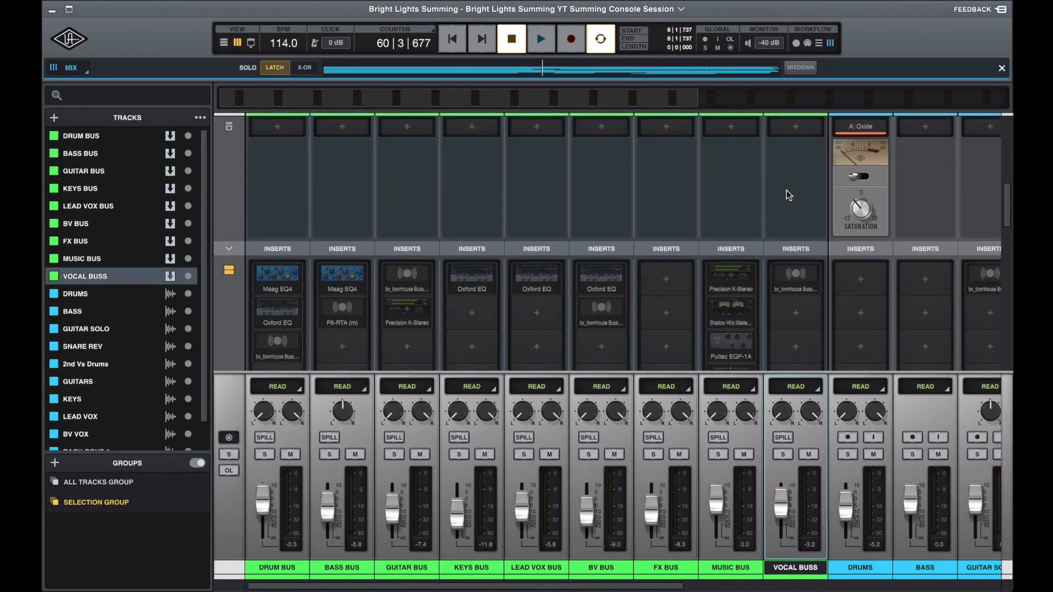
scroll(788, 195, up, 3)
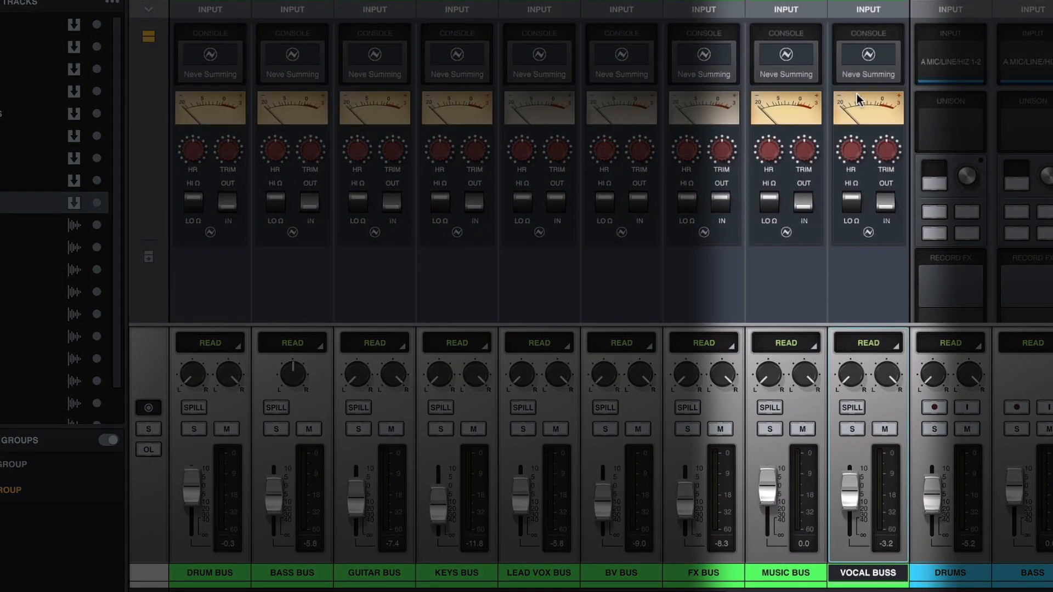
click(800, 572)
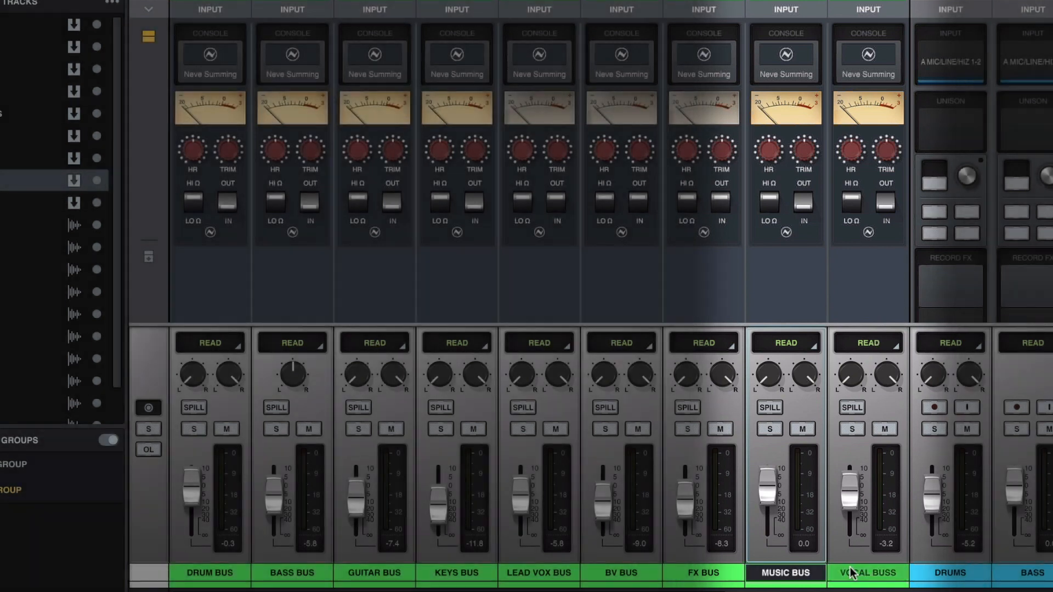
click(852, 573)
Step: Choose 14 dB headroom for Neve Summing on the MAIN channel and set its impedance switch to LO Ω
scroll(844, 549, right, 10)
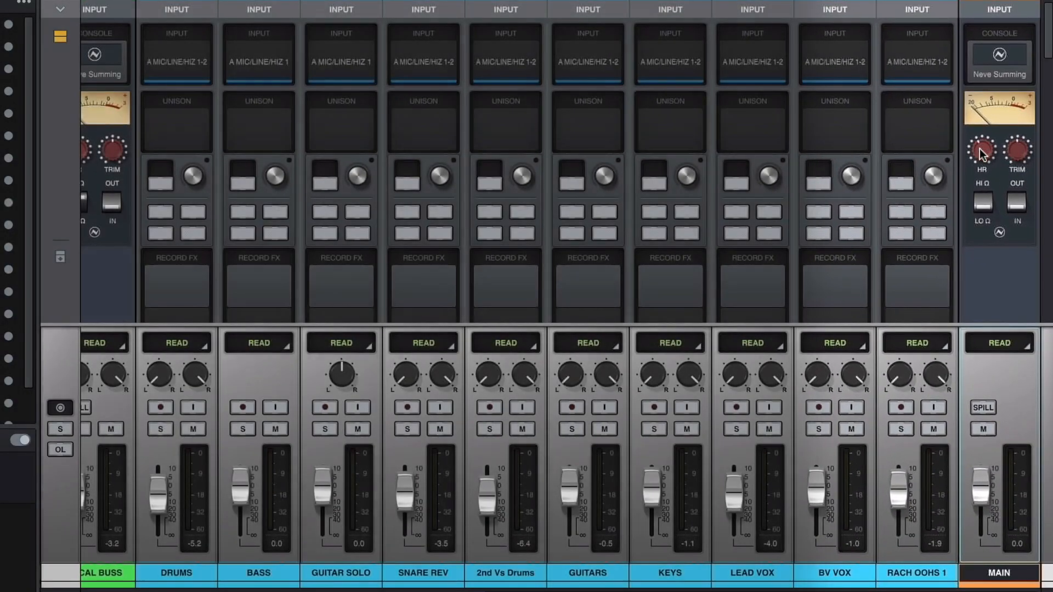
click(979, 149)
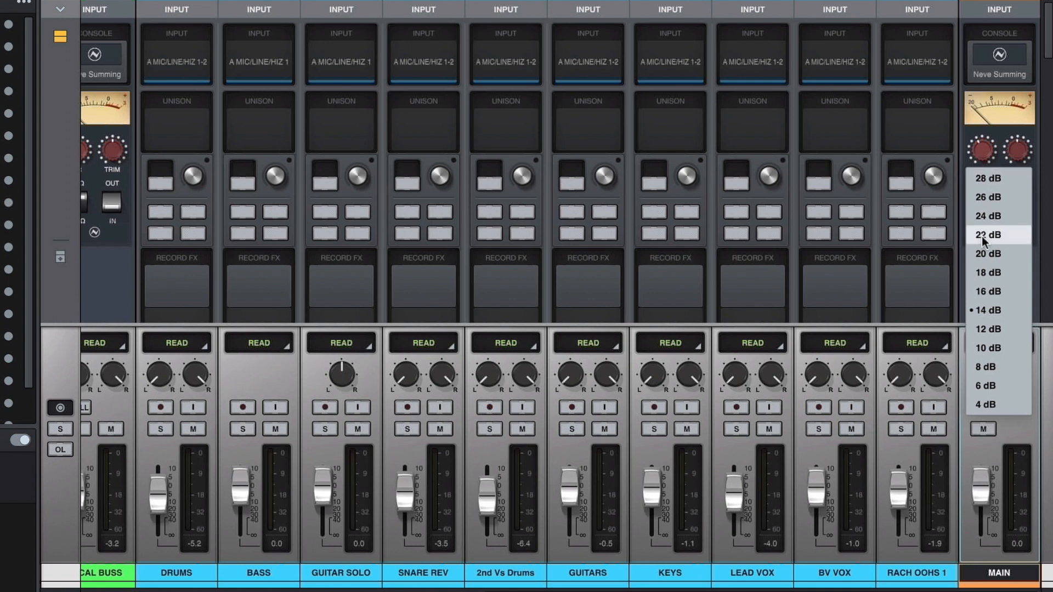
click(984, 310)
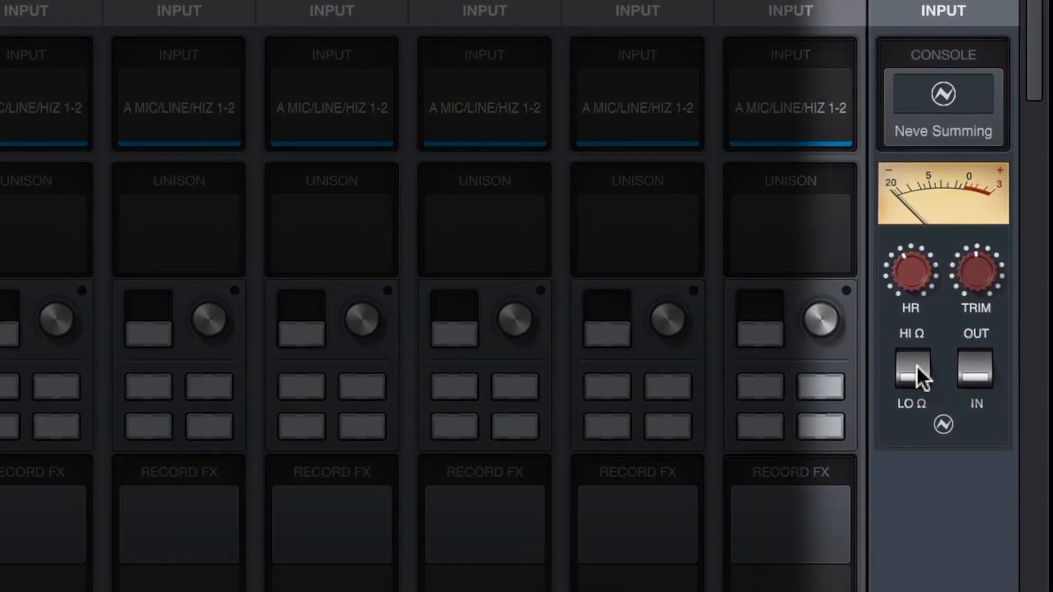
click(913, 369)
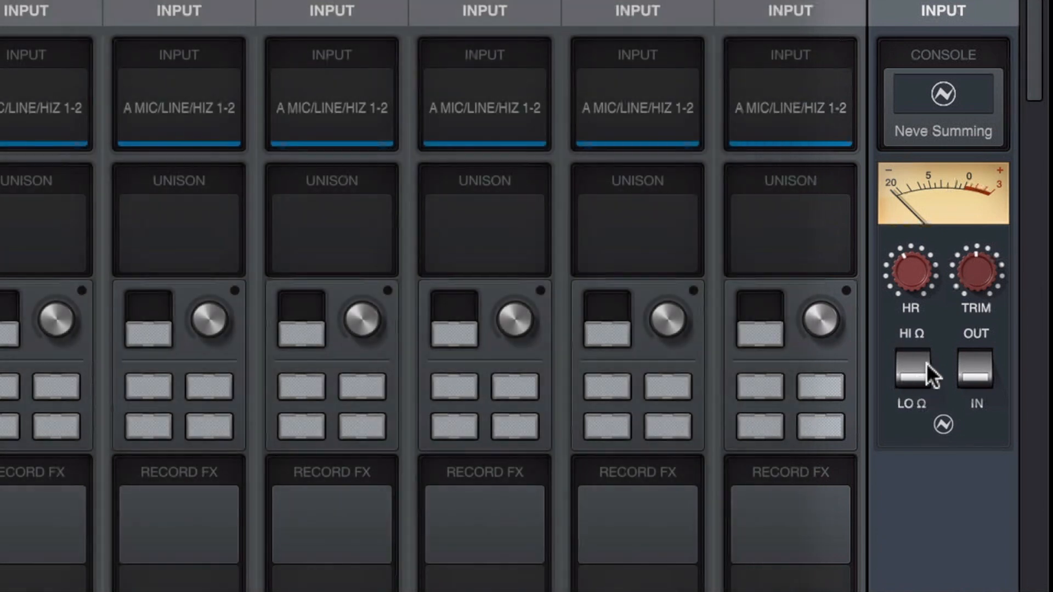
Step: Set the Neve Summing trim on the MAIN channel to -3 dB
double_click(969, 273)
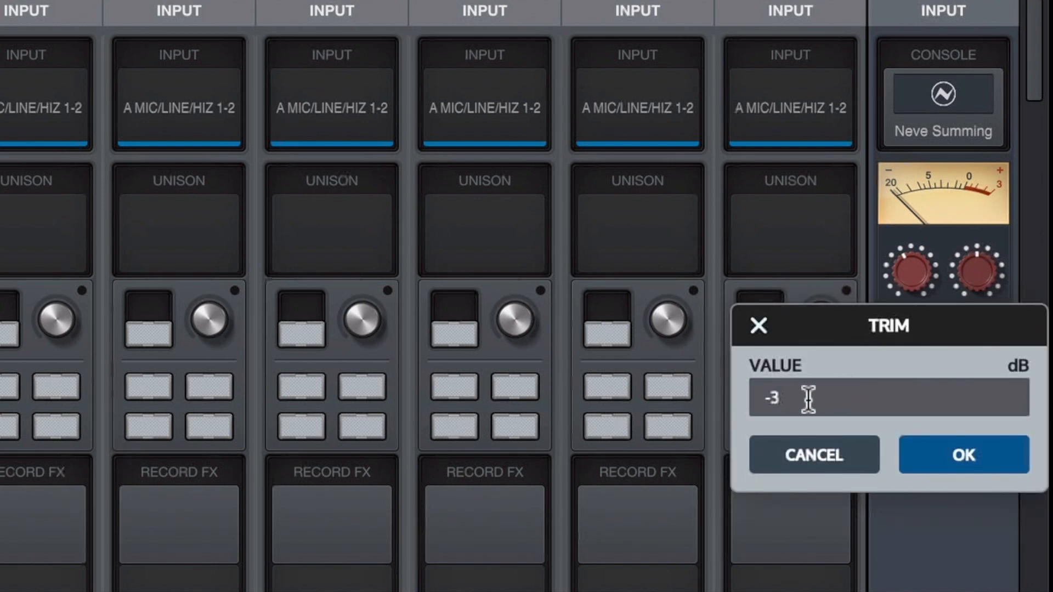
text(-3)
key(Return)
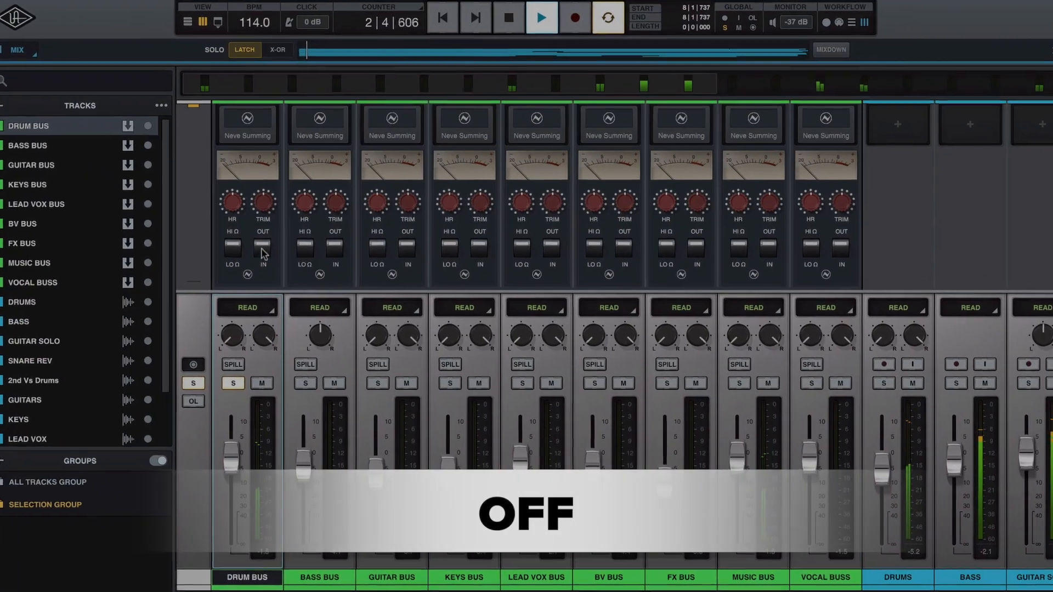
Step: Compare the soloed DRUM BUS with Neve Summing in and out, leave it in and switch the impedance to LO Ω
click(263, 248)
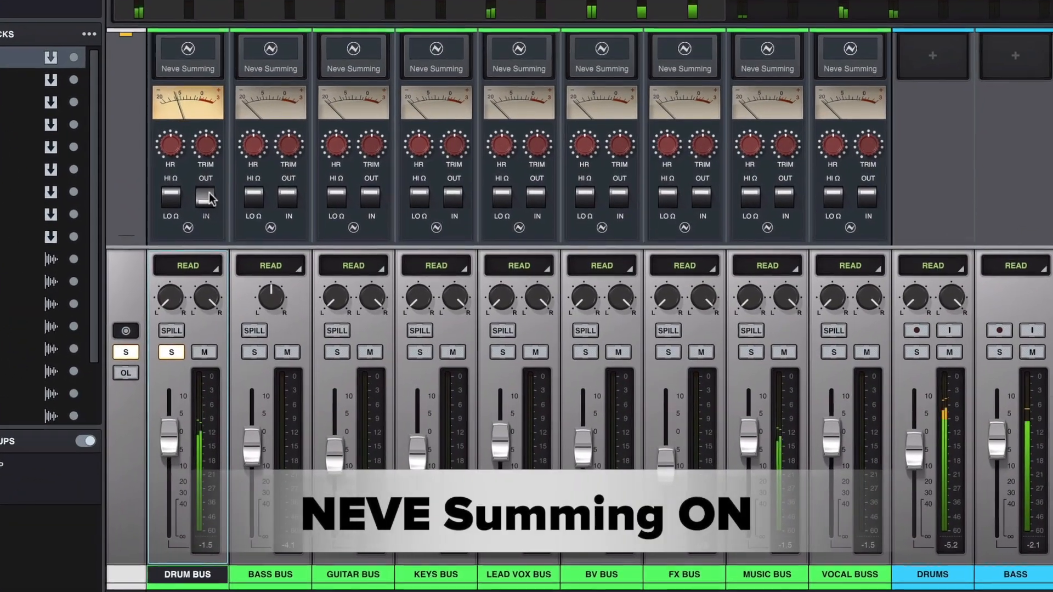
click(207, 197)
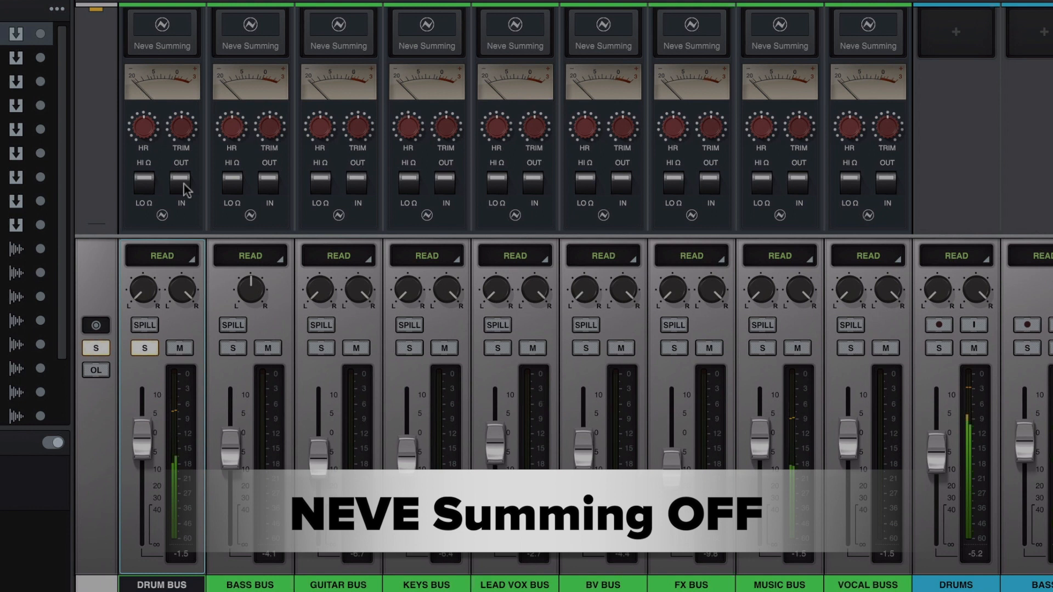
click(183, 186)
click(145, 185)
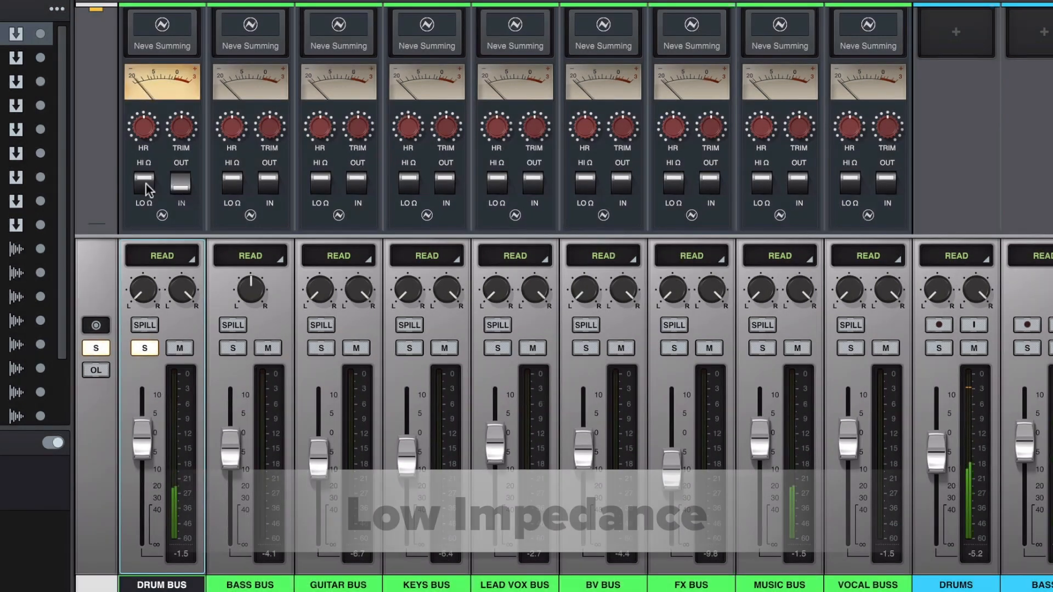
Step: Compare the soloed DRUM BUS at low impedance with Neve Summing out and in, and set its trim to -3 dB
click(182, 182)
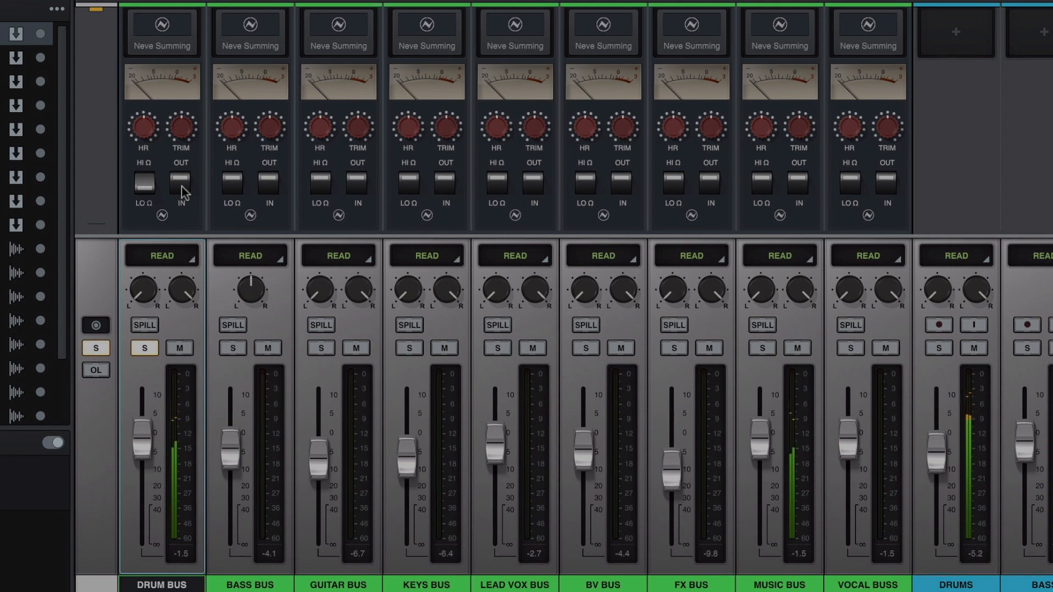
click(182, 187)
double_click(182, 127)
text(-3)
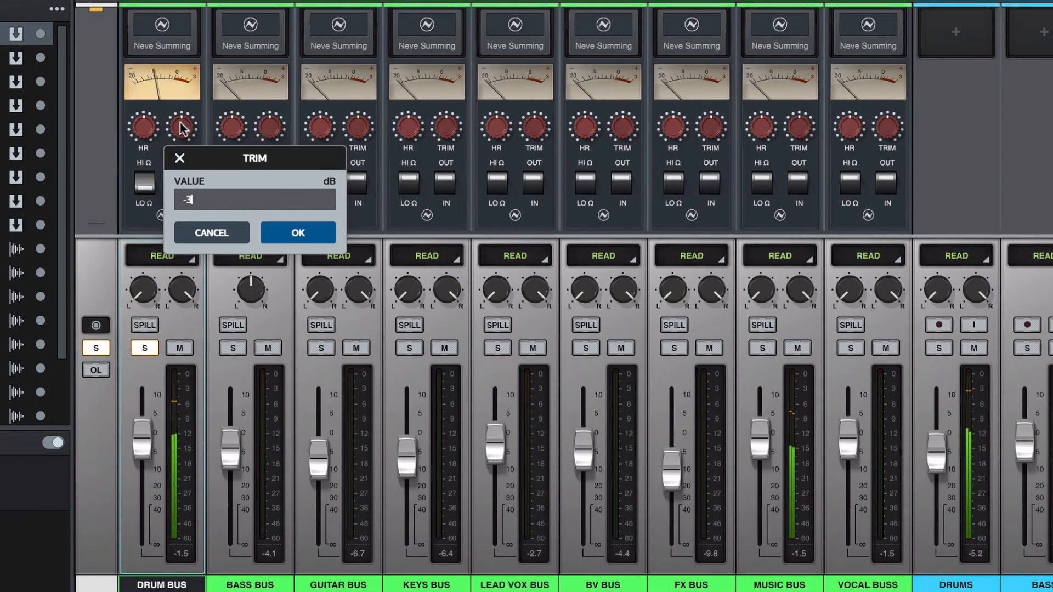
key(Return)
Step: Compare the trimmed DRUM BUS with Neve Summing out and in, and audition a different headroom setting
click(182, 185)
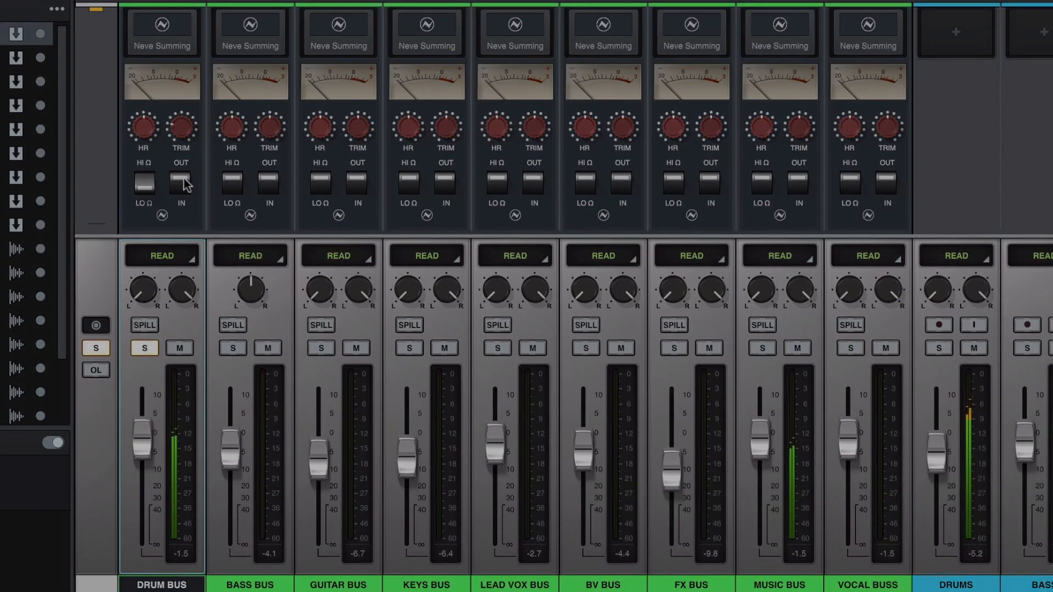
click(182, 185)
drag(140, 122, 141, 72)
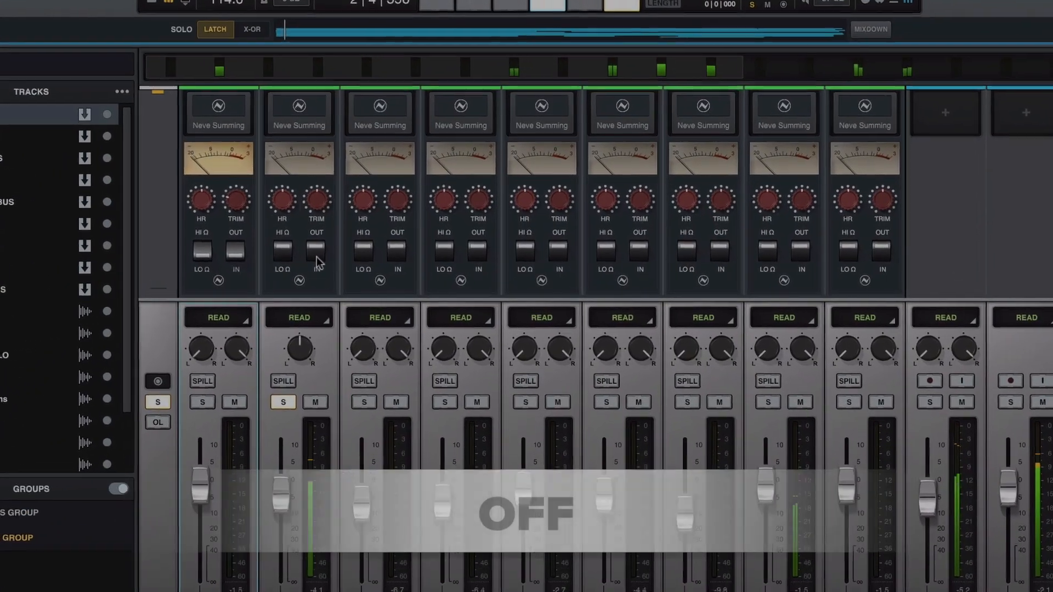
Step: Compare the soloed BASS BUS with Neve Summing in and out, leave it in and set the impedance to LO Ω
click(349, 257)
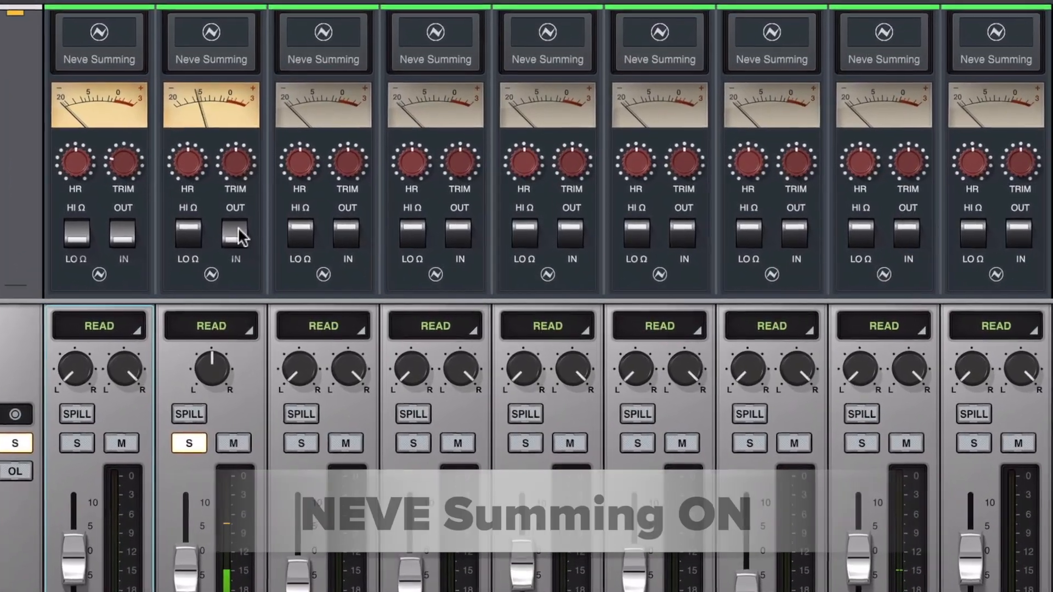
click(286, 241)
click(227, 234)
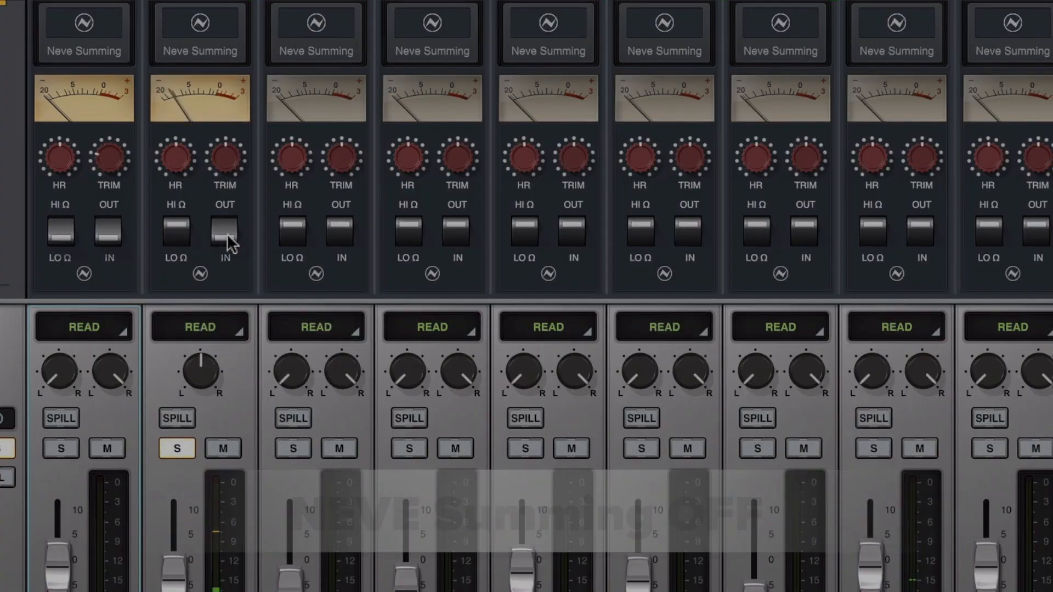
click(177, 231)
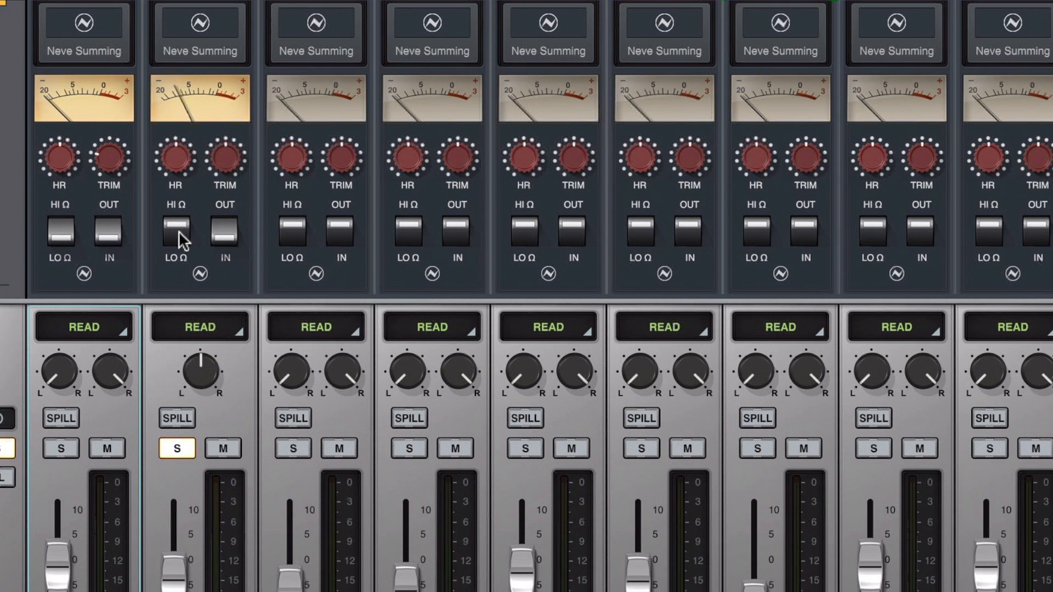
Step: Compare the BASS BUS at low impedance with Neve Summing out and in, and set its trim to -3 dB
click(229, 222)
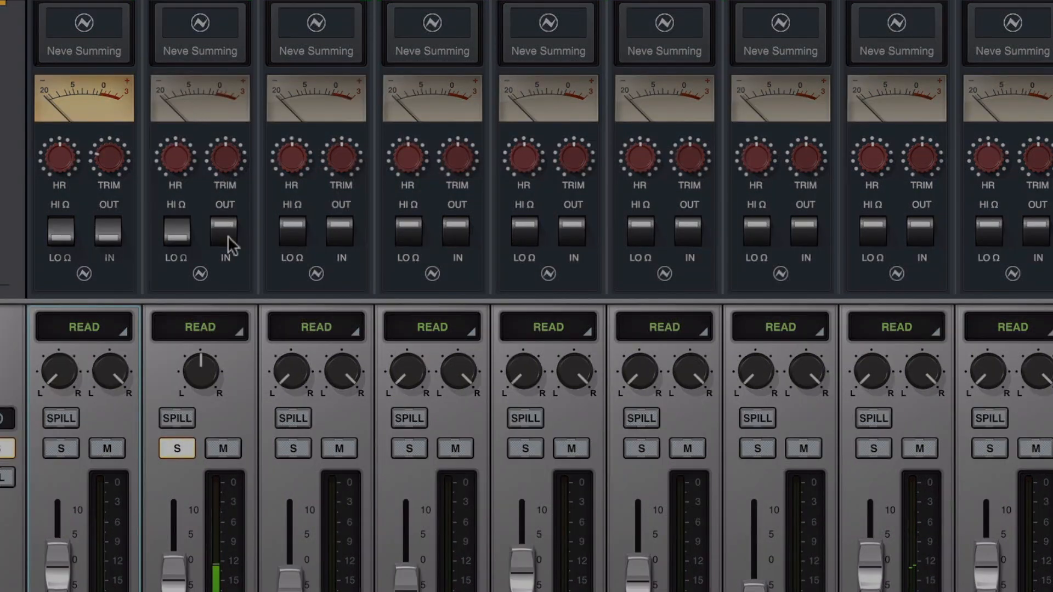
click(229, 235)
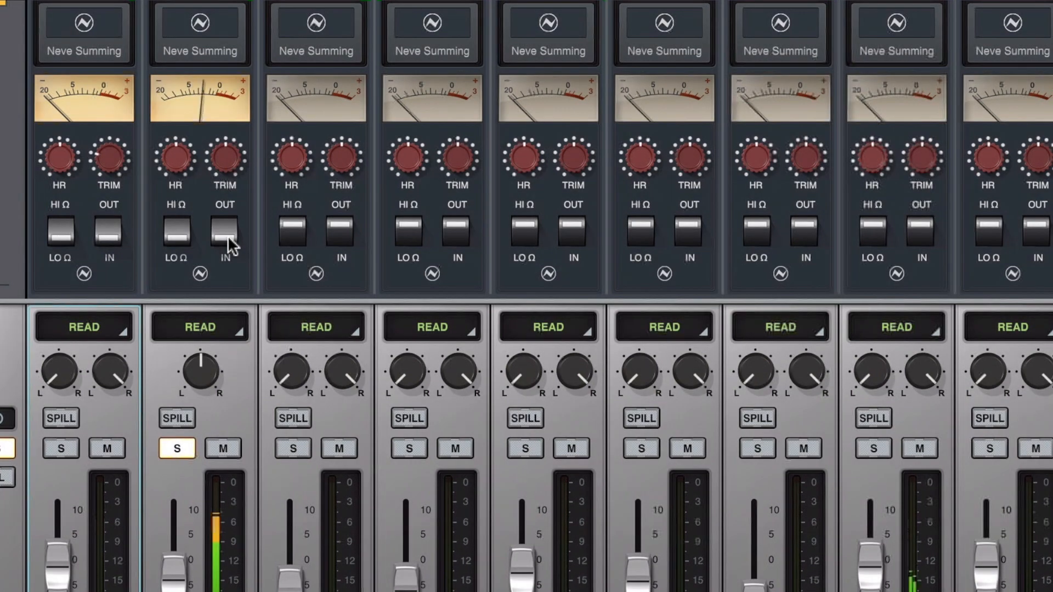
double_click(227, 162)
text(-3)
key(Return)
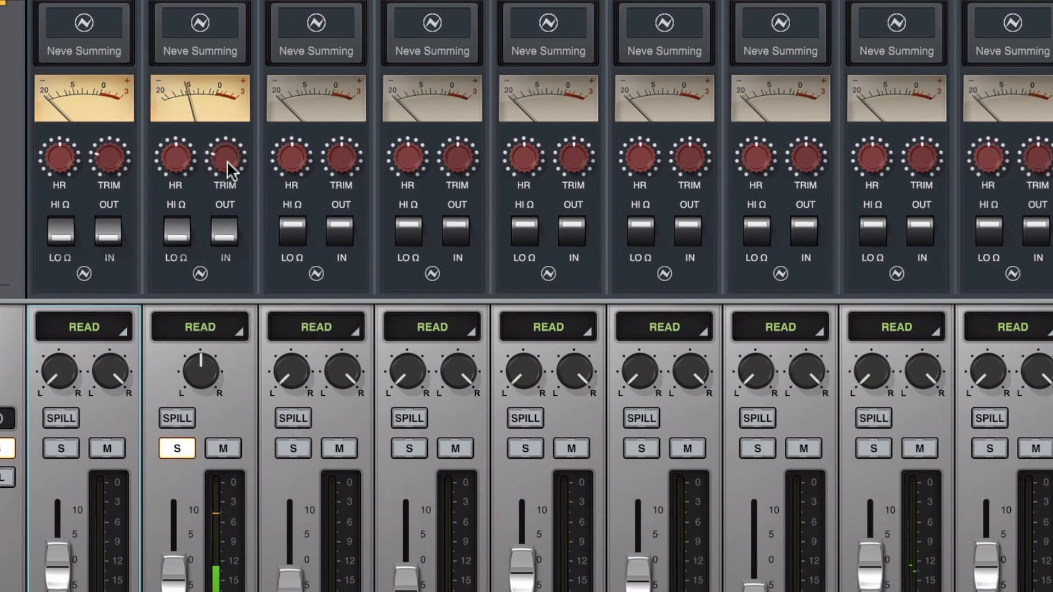
Step: Compare the trimmed BASS BUS repeatedly with Neve Summing out and in, leaving it in
click(229, 223)
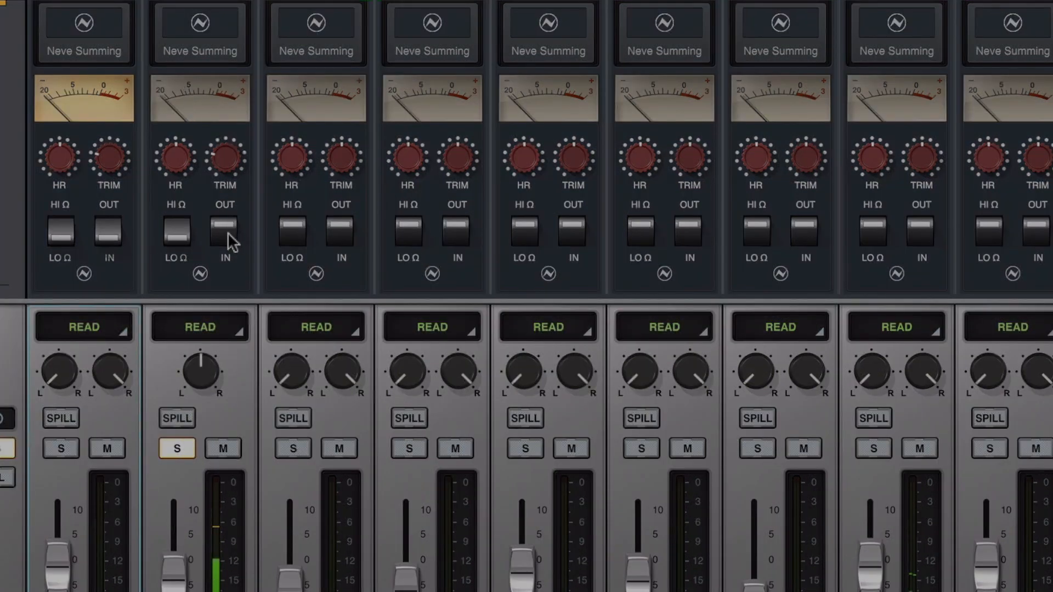
click(228, 232)
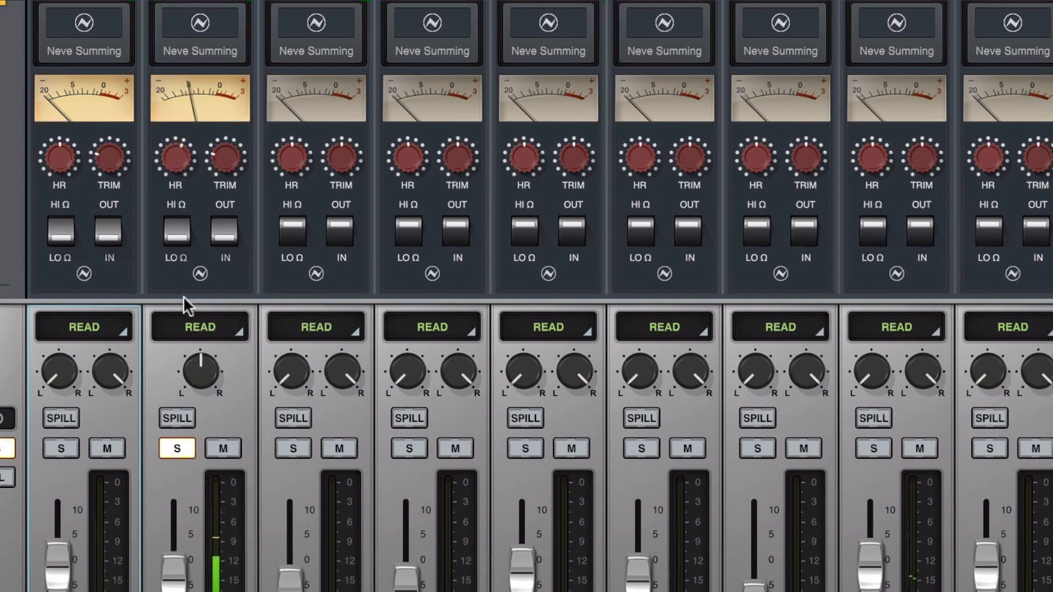
click(222, 222)
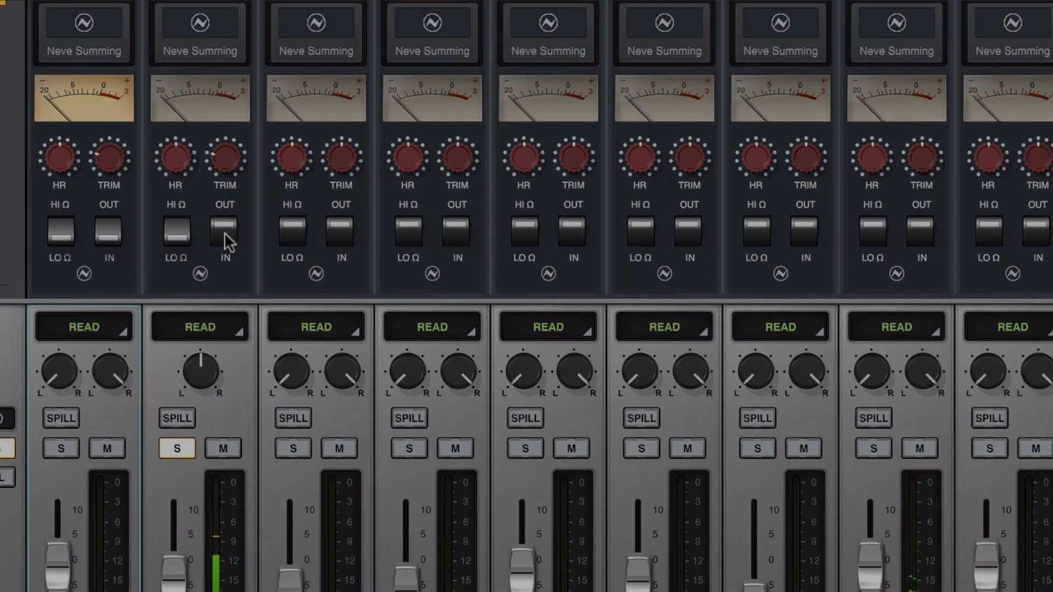
click(225, 232)
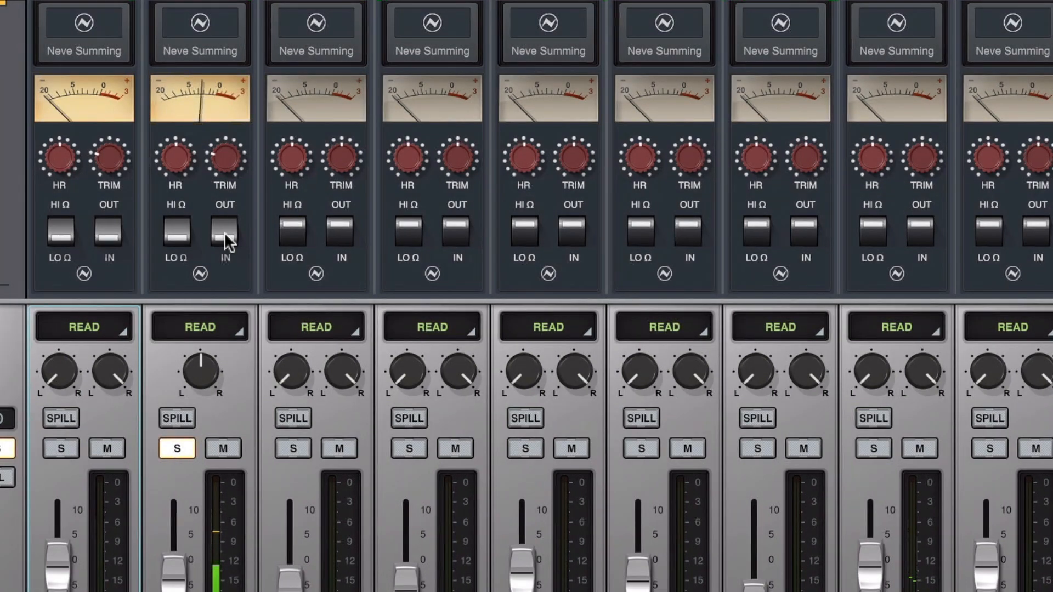
click(225, 232)
click(225, 237)
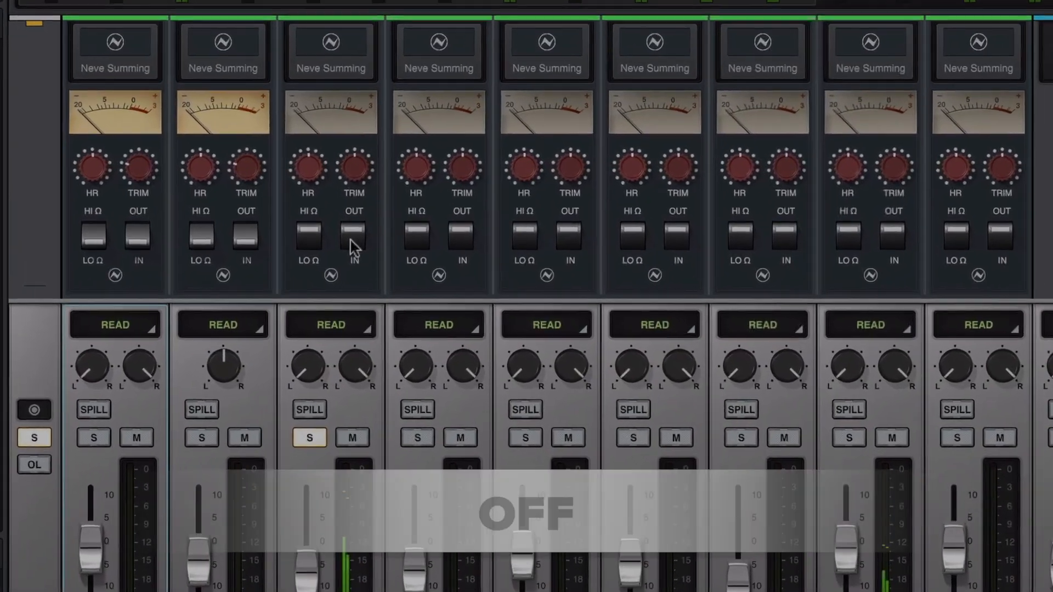
Step: Compare the soloed GUITAR BUS with Neve Summing in and out, leave it in and set the impedance to LO Ω
click(351, 238)
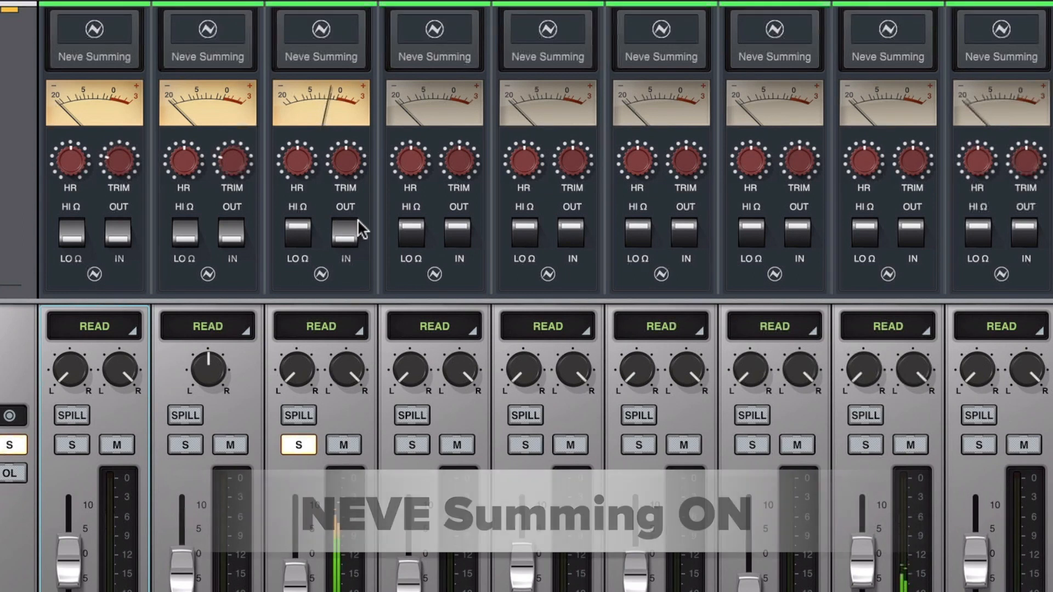
click(351, 235)
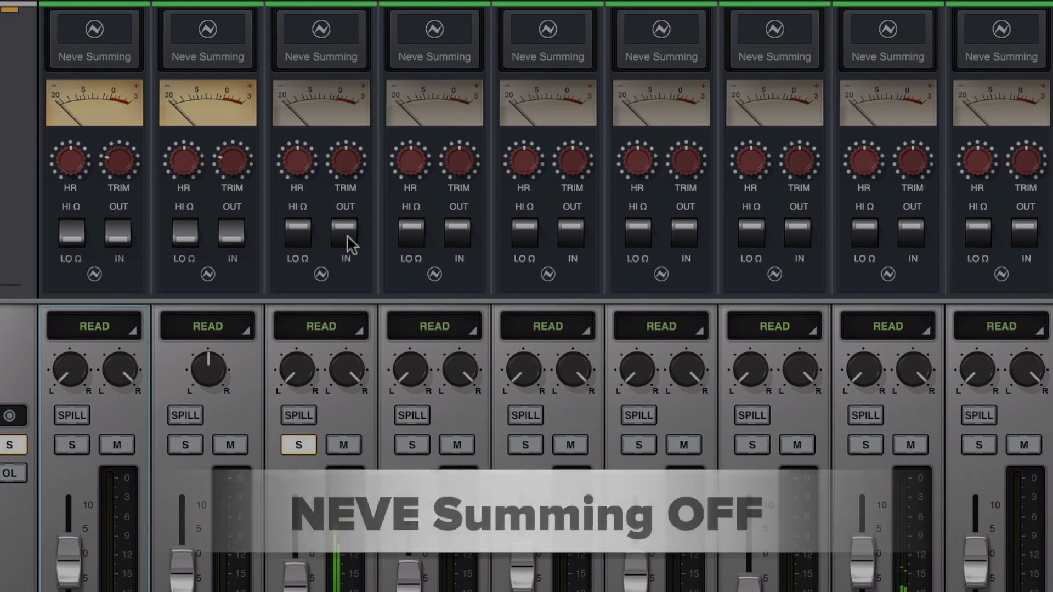
click(346, 235)
click(308, 234)
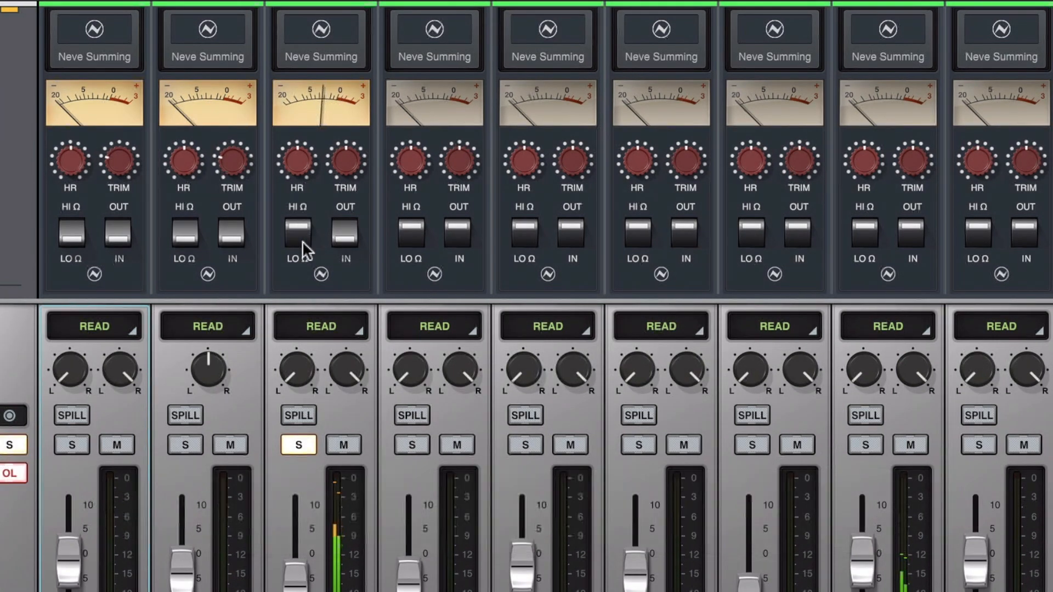
Step: Set a negative Neve Summing trim on the GUITAR BUS, comparing its low-impedance sound out and in before and after
click(345, 233)
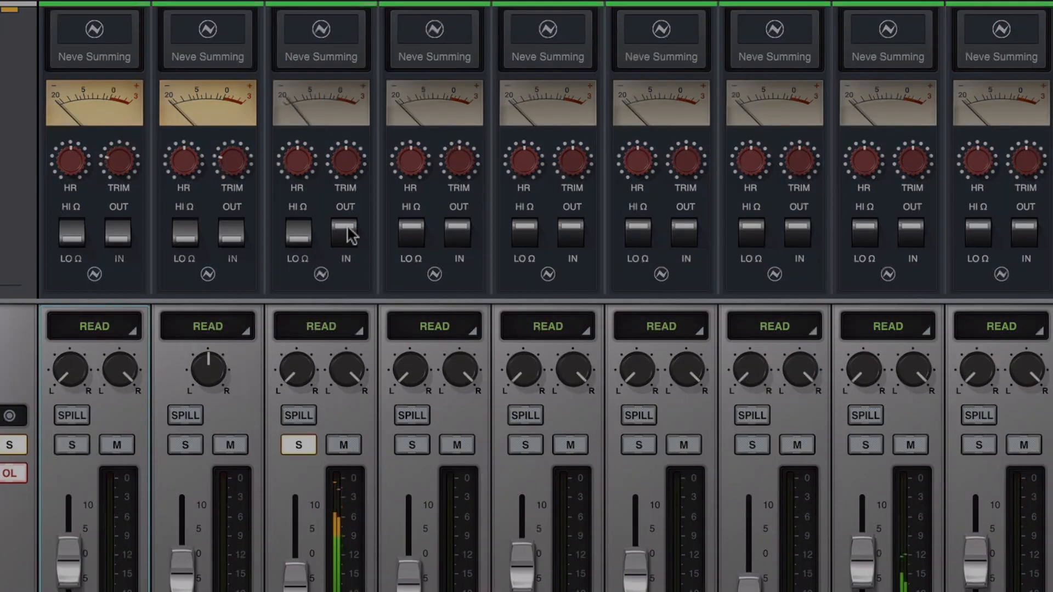
click(344, 242)
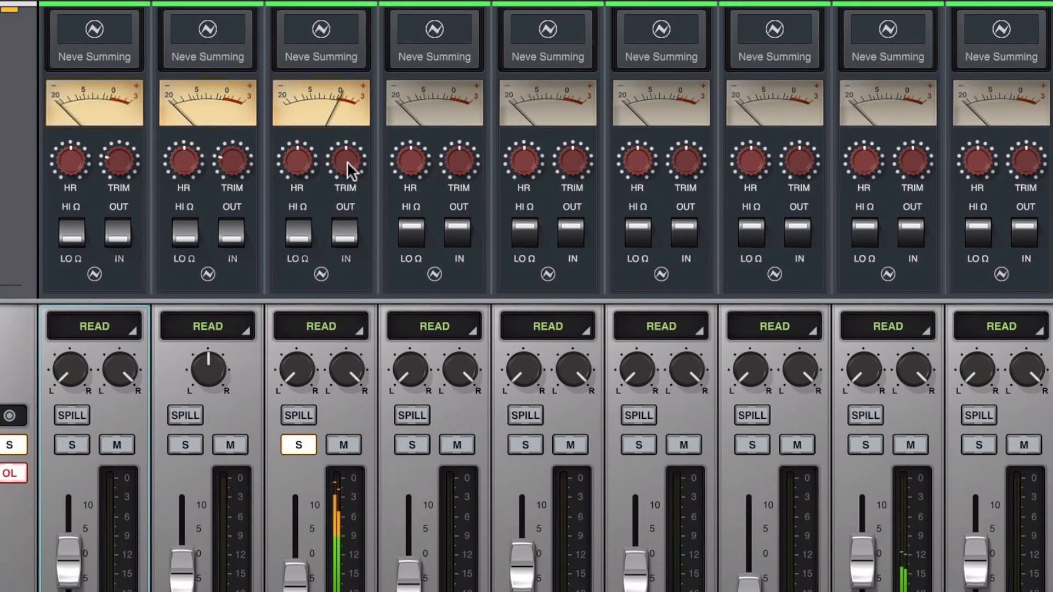
right_click(345, 159)
text(-)
key(Return)
click(345, 233)
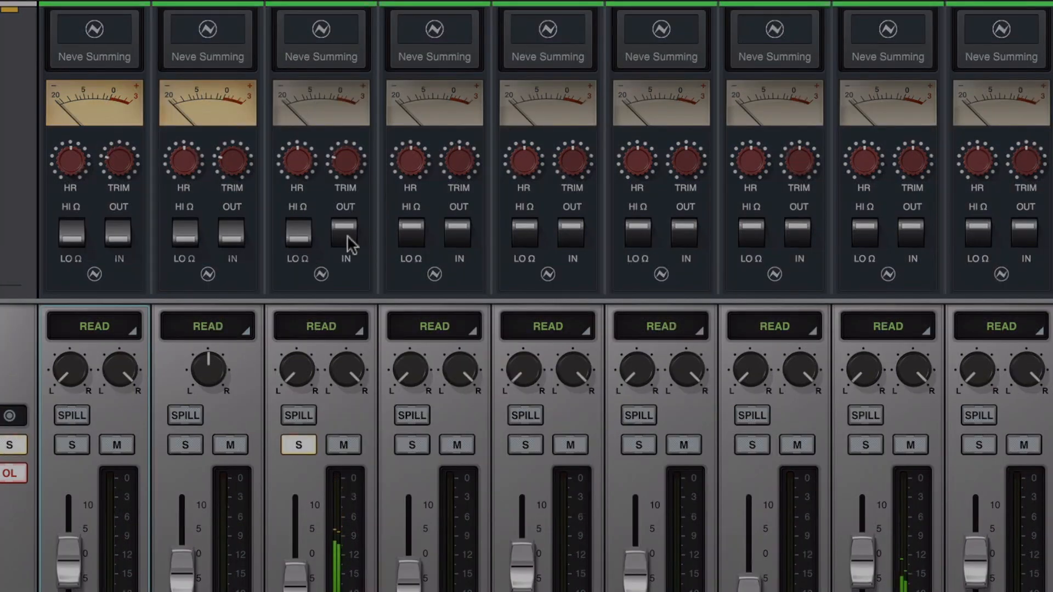
click(347, 236)
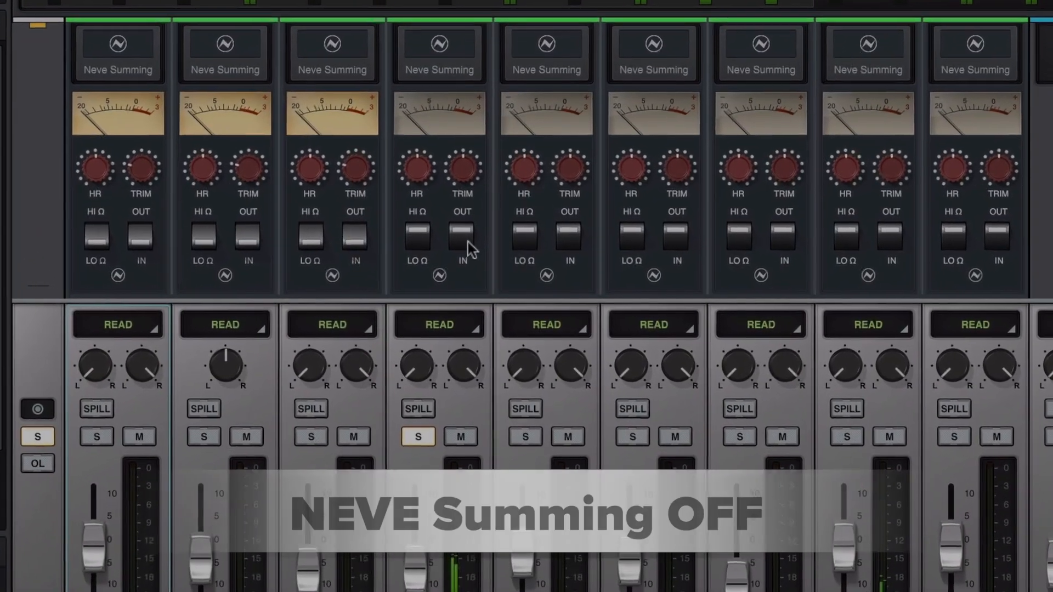
Step: Compare the soloed KEYS BUS with Neve Summing in and out, leave it in and set the impedance to LO Ω
click(469, 242)
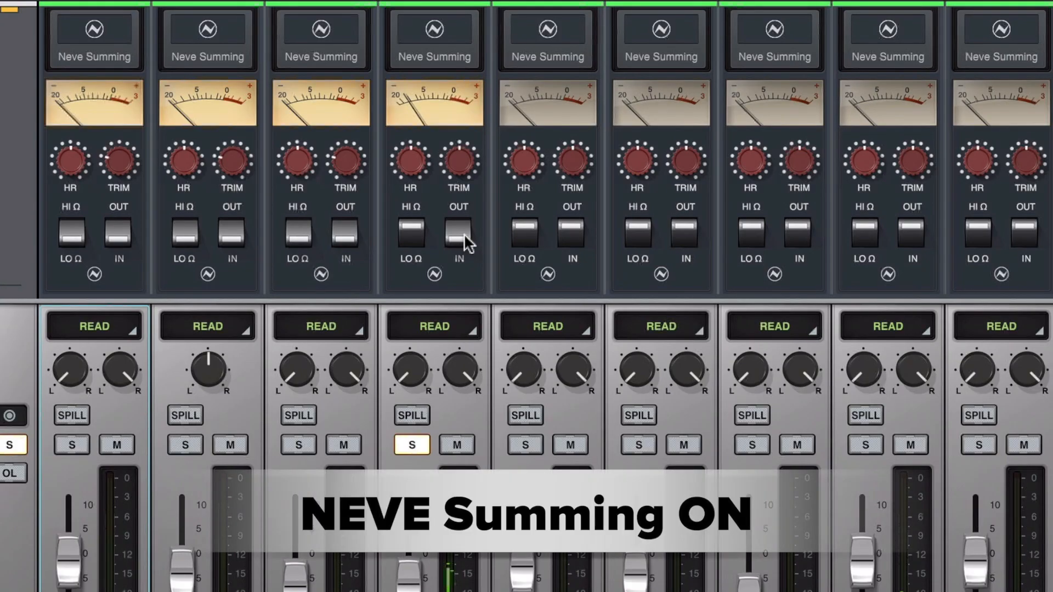
click(461, 226)
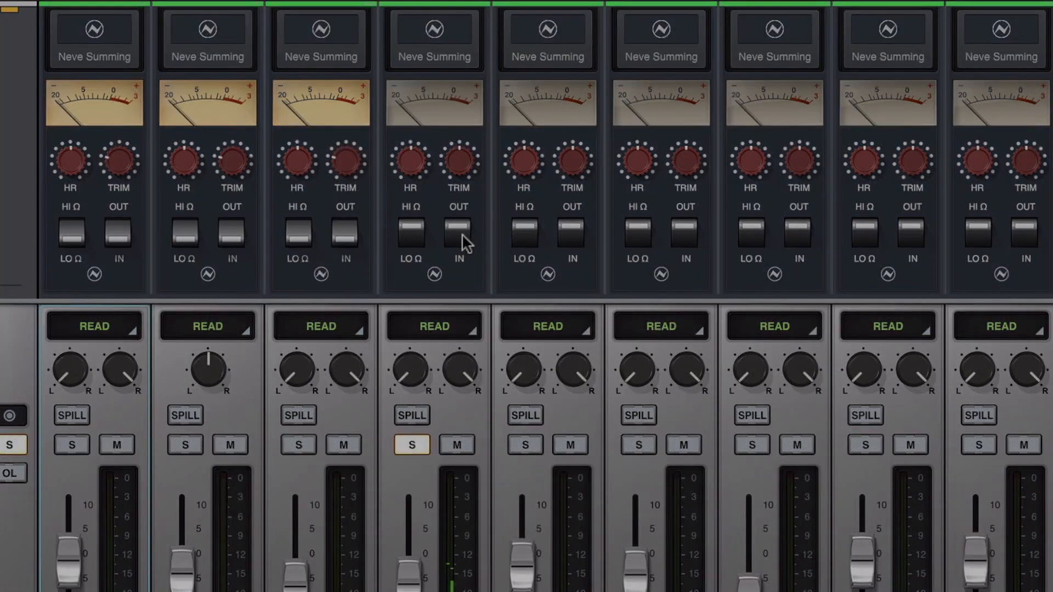
click(462, 236)
click(413, 236)
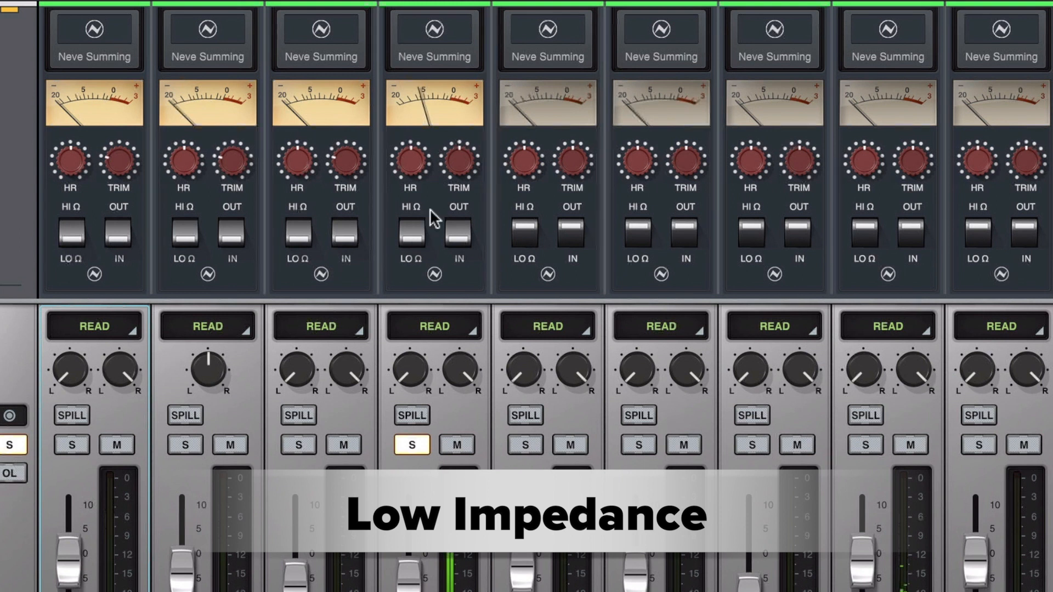
Step: Set a negative Neve Summing trim on the KEYS BUS, comparing its low-impedance sound out and in before and after
click(459, 233)
click(462, 235)
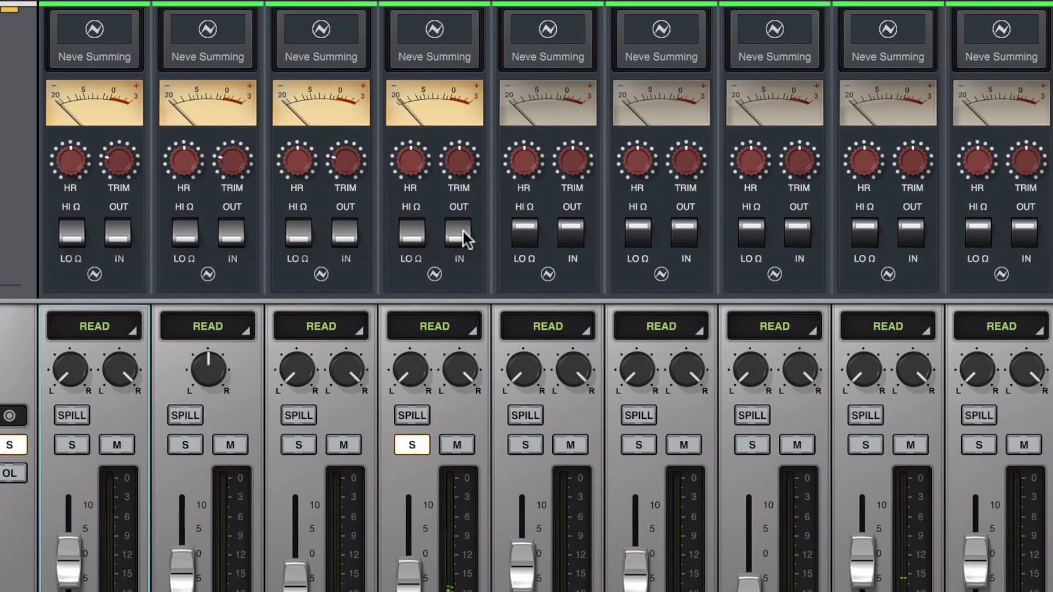
double_click(462, 174)
text(-)
key(Escape)
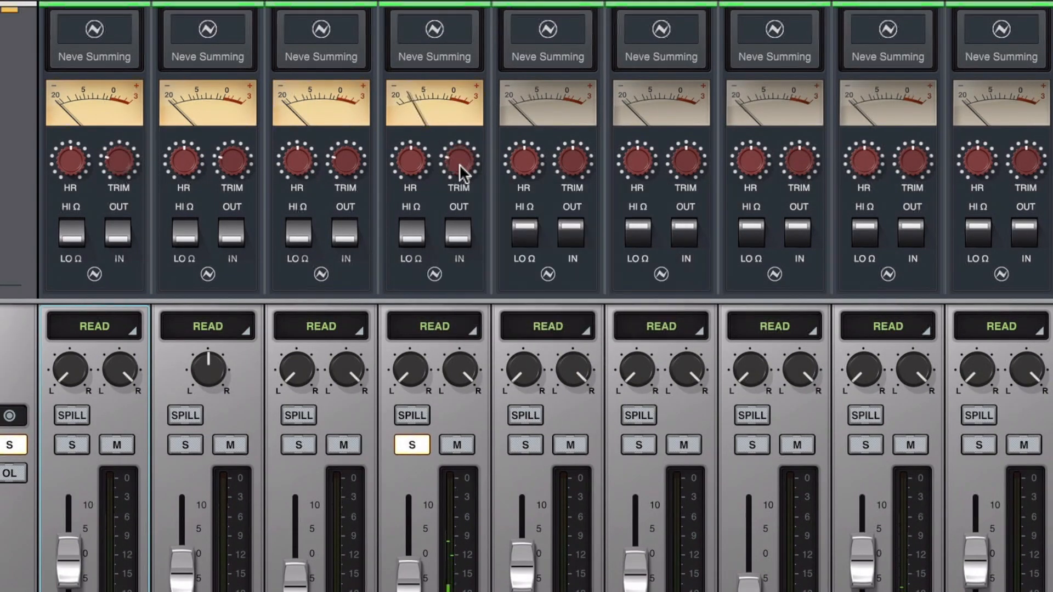
click(461, 227)
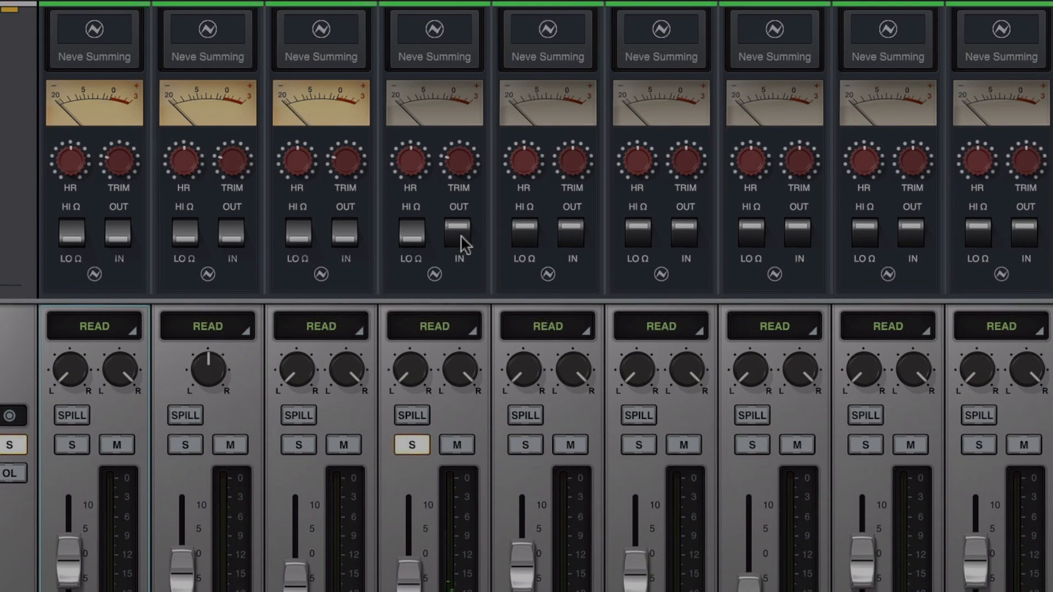
click(461, 235)
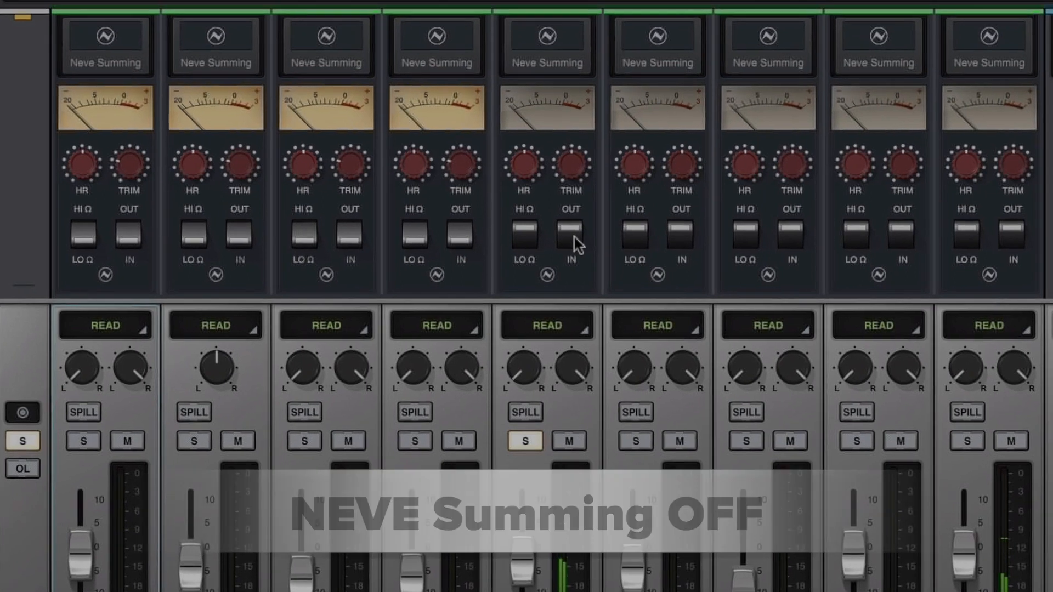
Step: Compare the soloed LEAD VOX BUS with Neve Summing in and out, set the impedance to LO Ω and leave it in
click(570, 233)
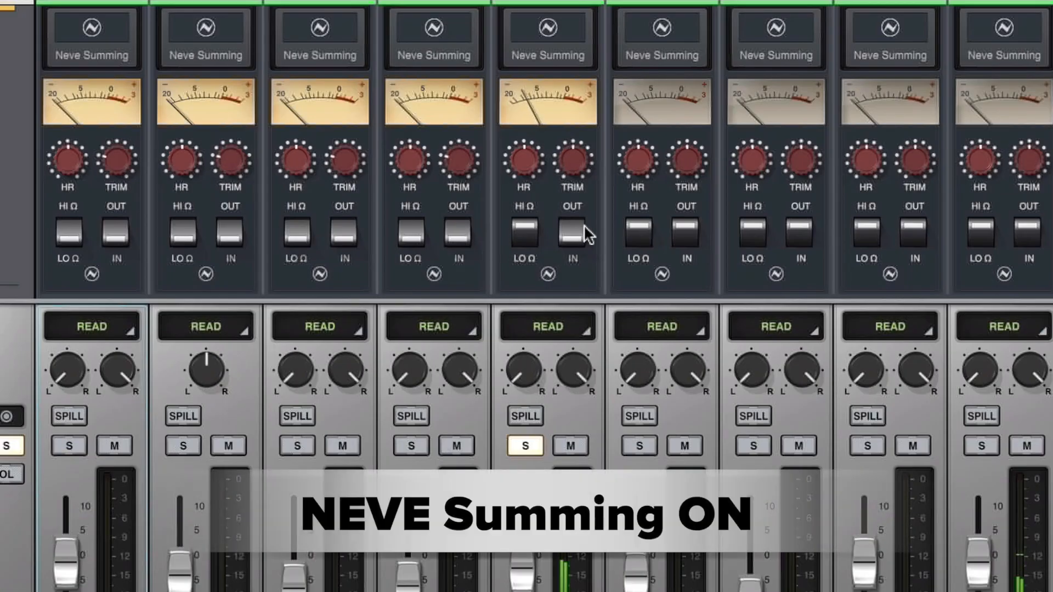
click(574, 229)
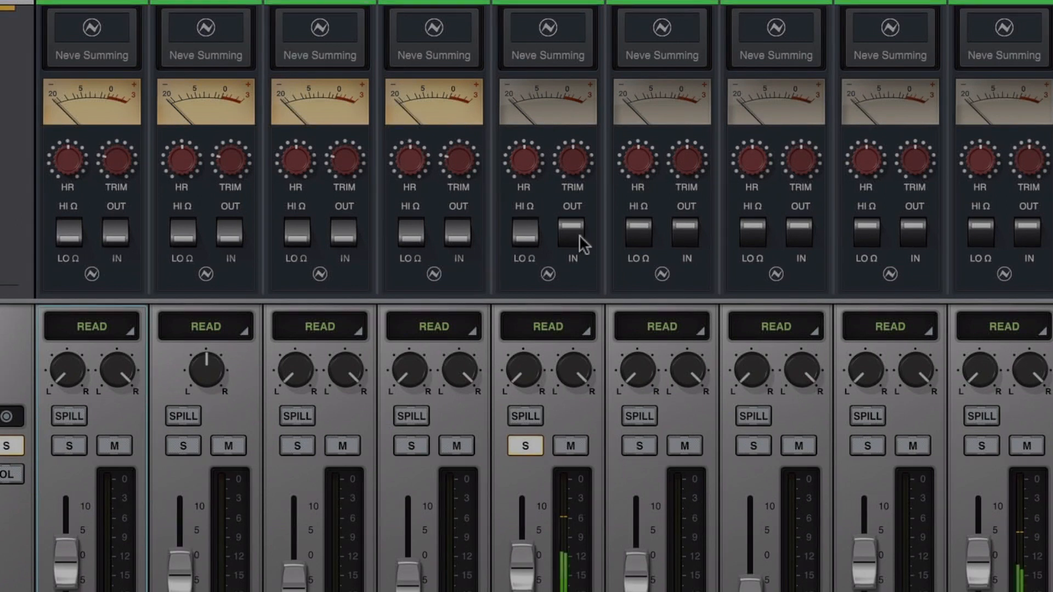
click(580, 238)
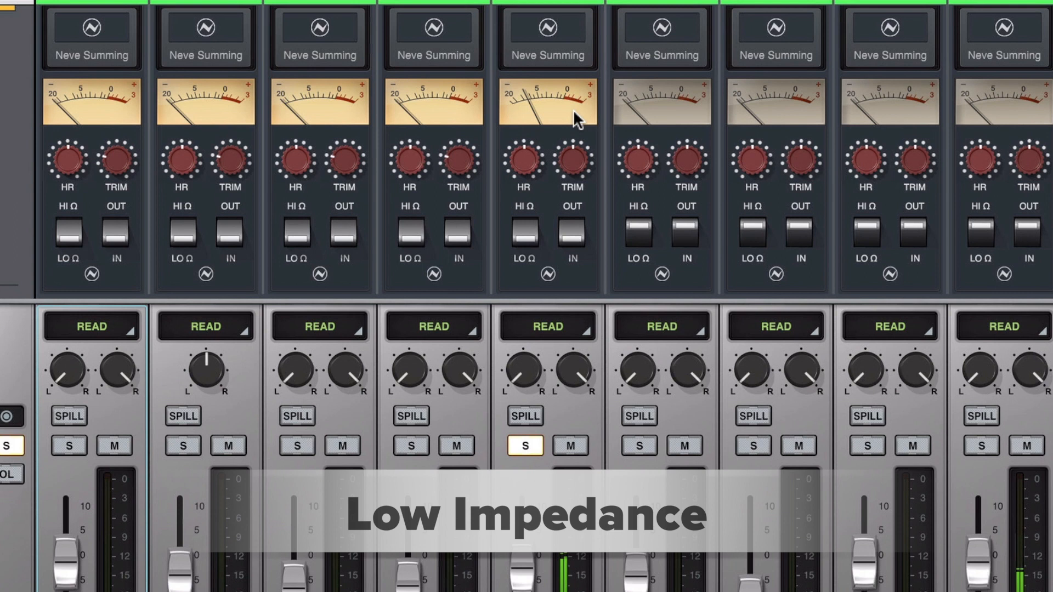
Step: Adjust the Neve Summing trim on the LEAD VOX BUS and compare its low-impedance sound out and in, leaving it in
double_click(570, 161)
key(Escape)
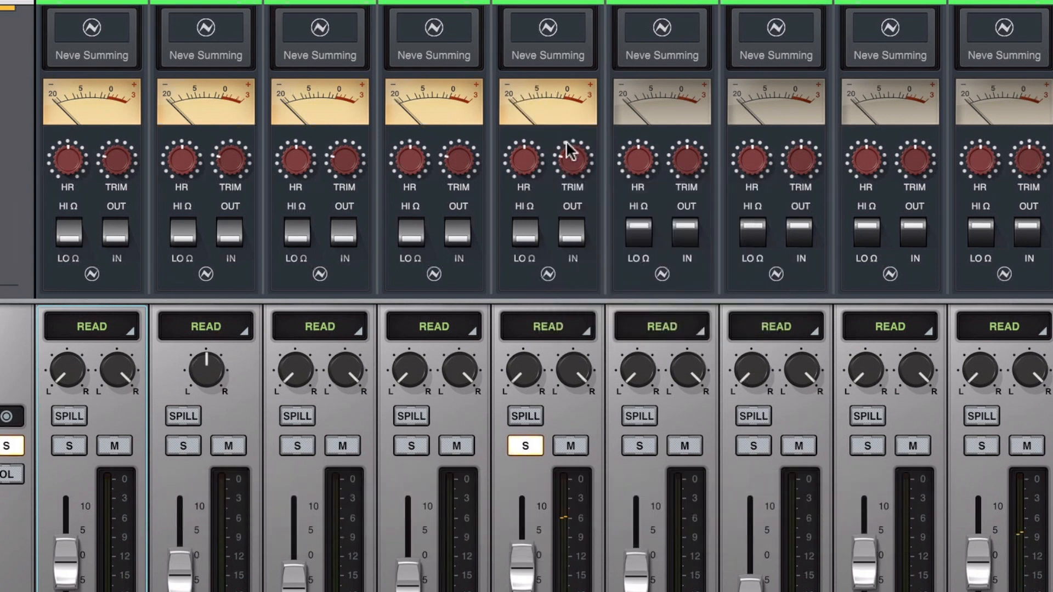
click(576, 231)
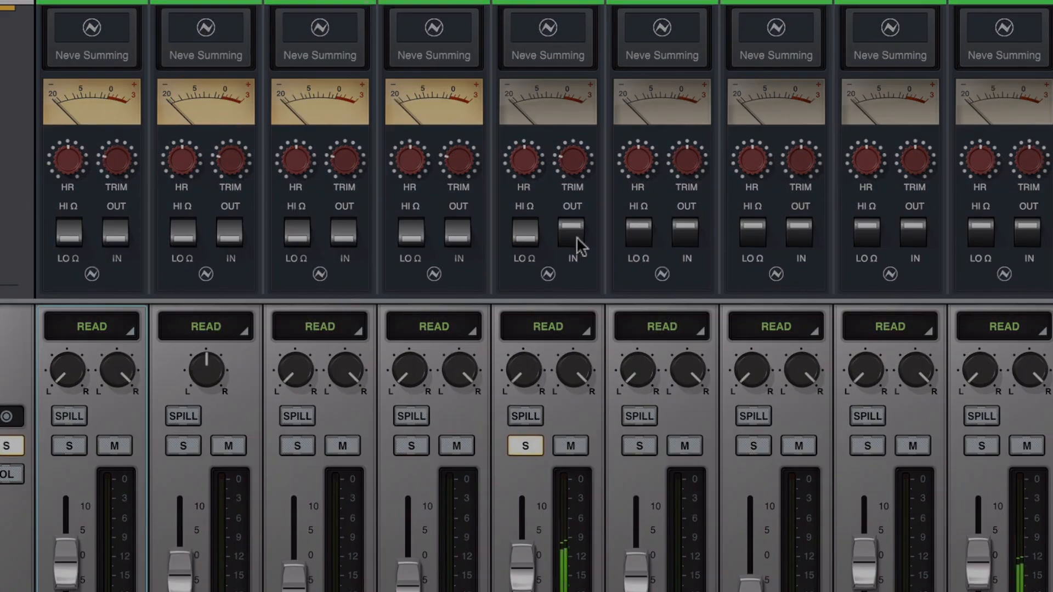
click(573, 232)
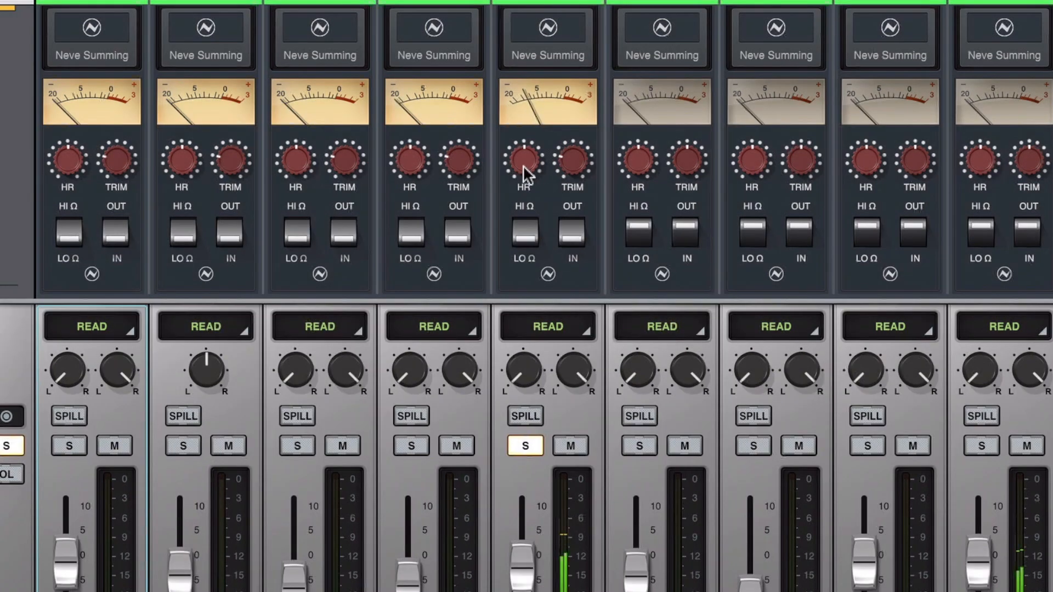
Step: Compare the LEAD VOX BUS with Neve Summing out and in once more, leave it in and unsolo the bus
click(572, 233)
click(573, 235)
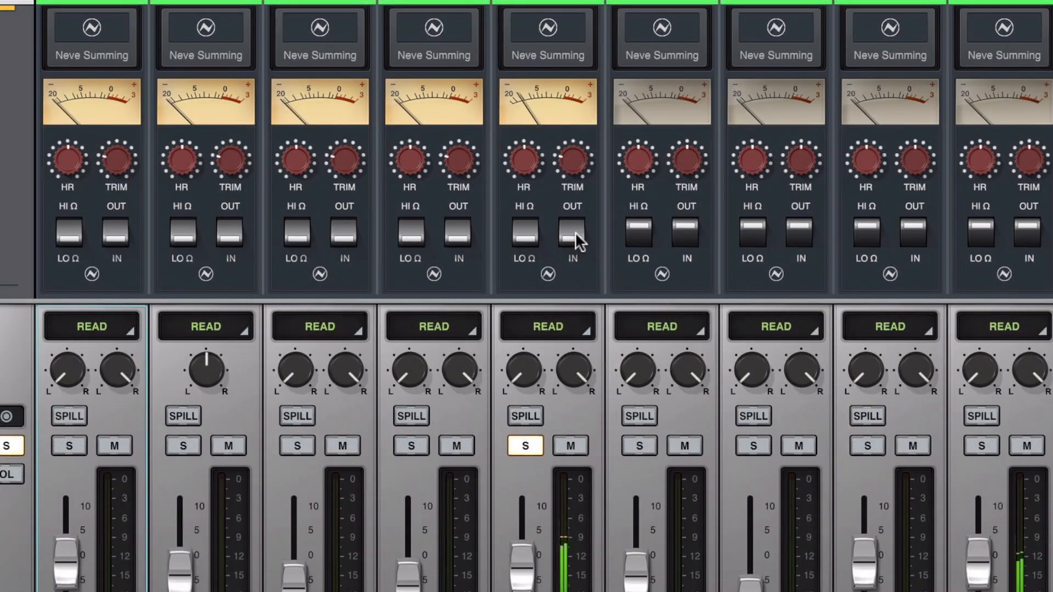
click(525, 449)
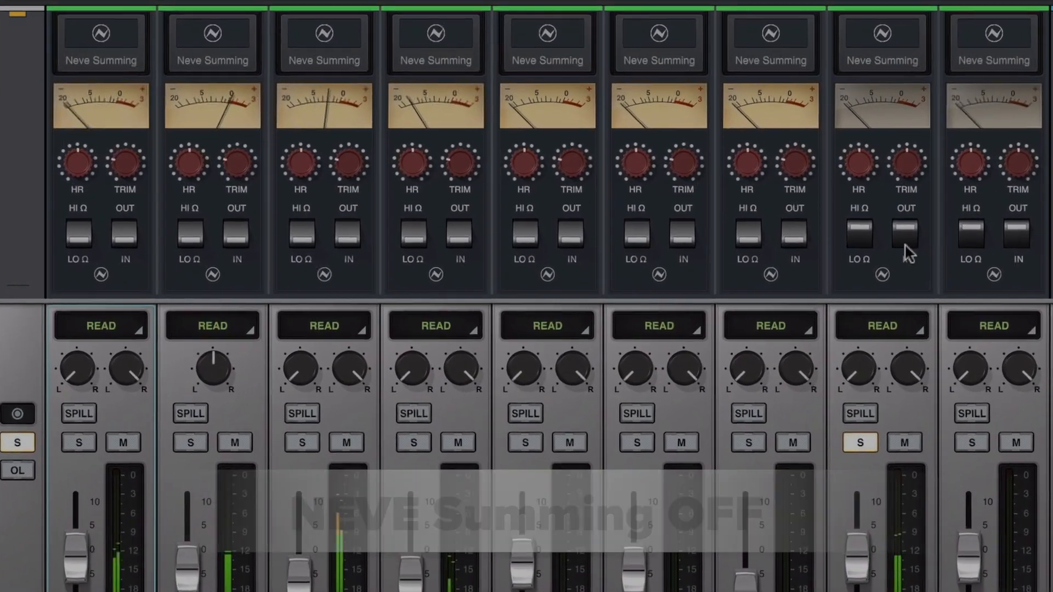
Step: Compare the soloed MUSIC BUS with Neve Summing in and out, leave it in and set the impedance to LO Ω
click(836, 242)
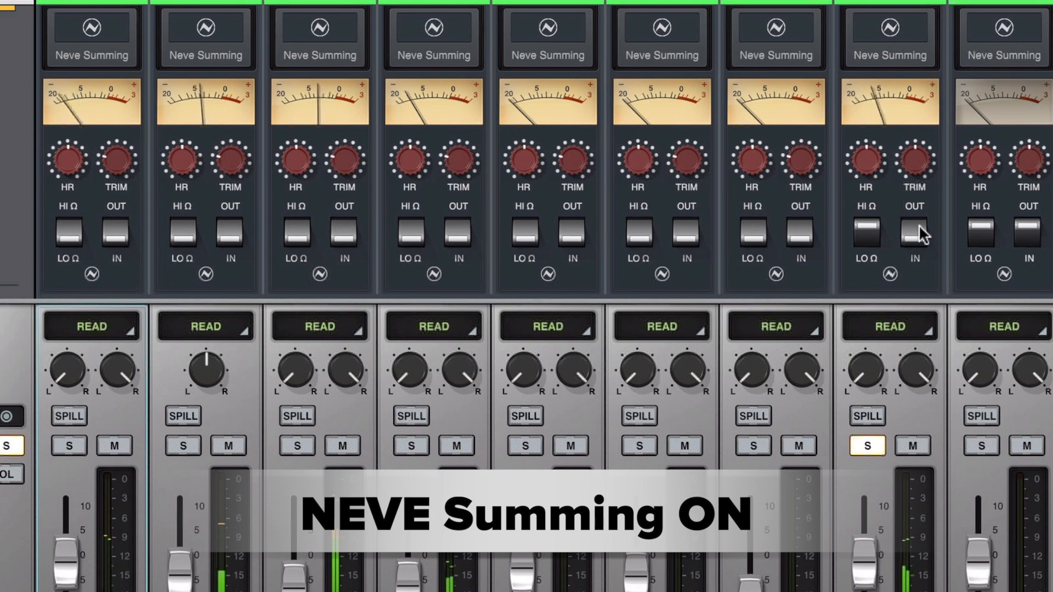
click(915, 233)
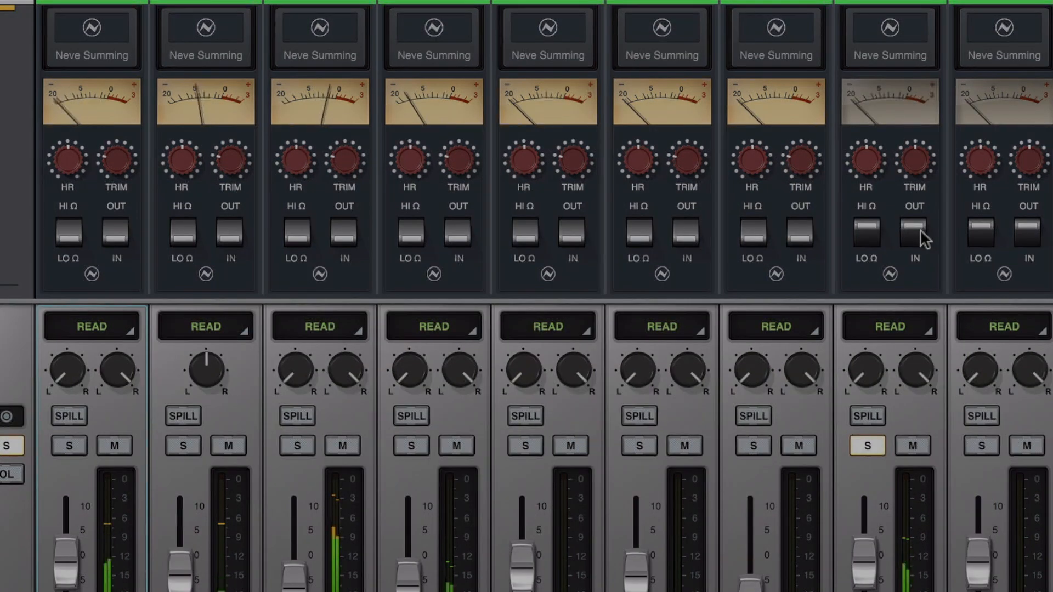
click(920, 237)
click(872, 239)
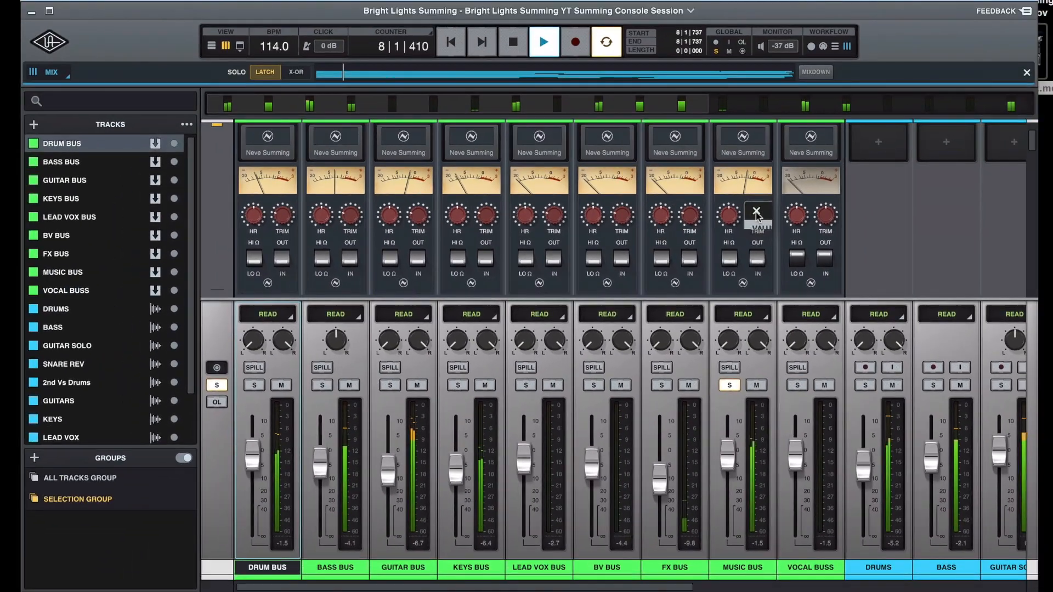
Step: Set a negative Neve Summing trim on the MUSIC BUS and adjust its HR control to drive the signal
double_click(881, 173)
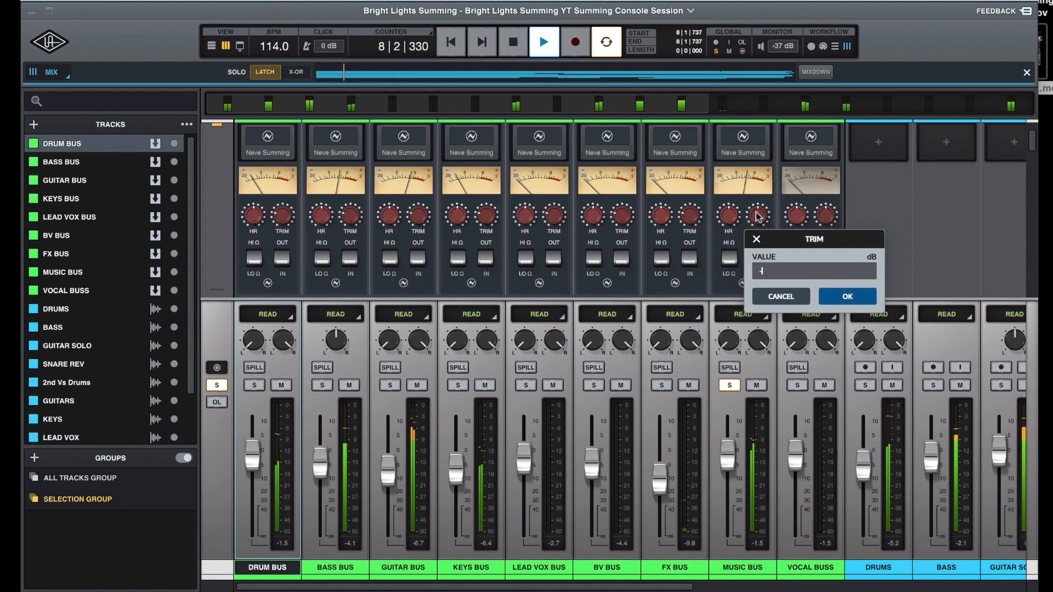
key(Return)
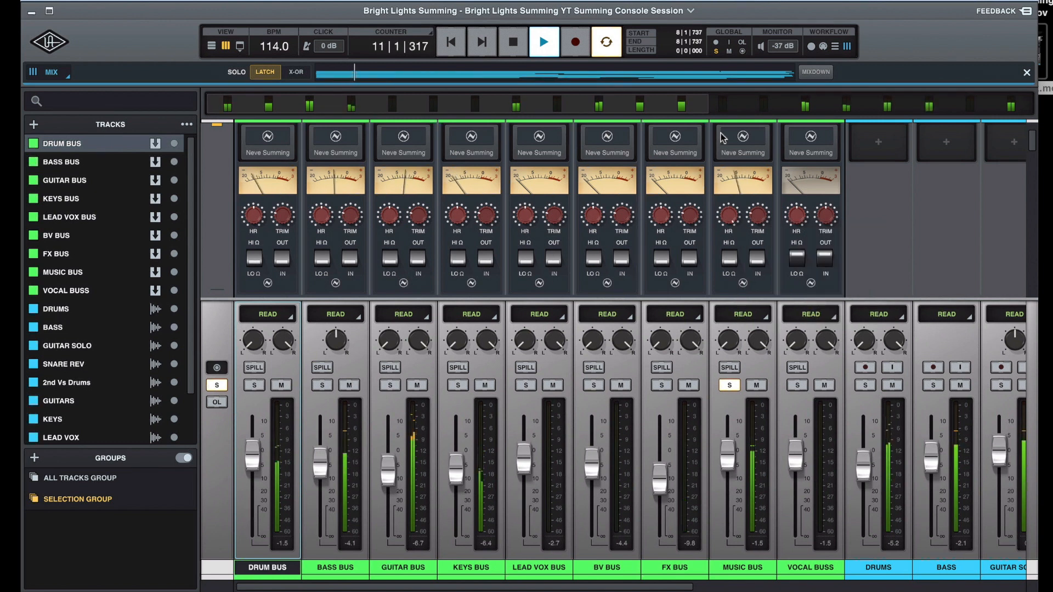
drag(728, 453, 730, 459)
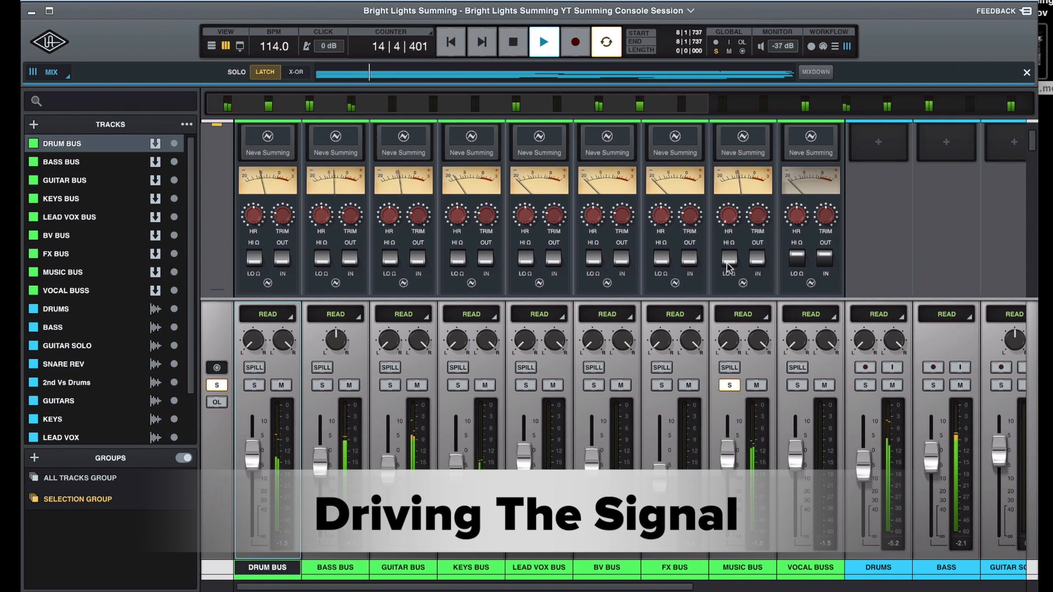
mouse_move(726, 453)
mouse_down()
mouse_move(725, 437)
mouse_move(725, 457)
mouse_up()
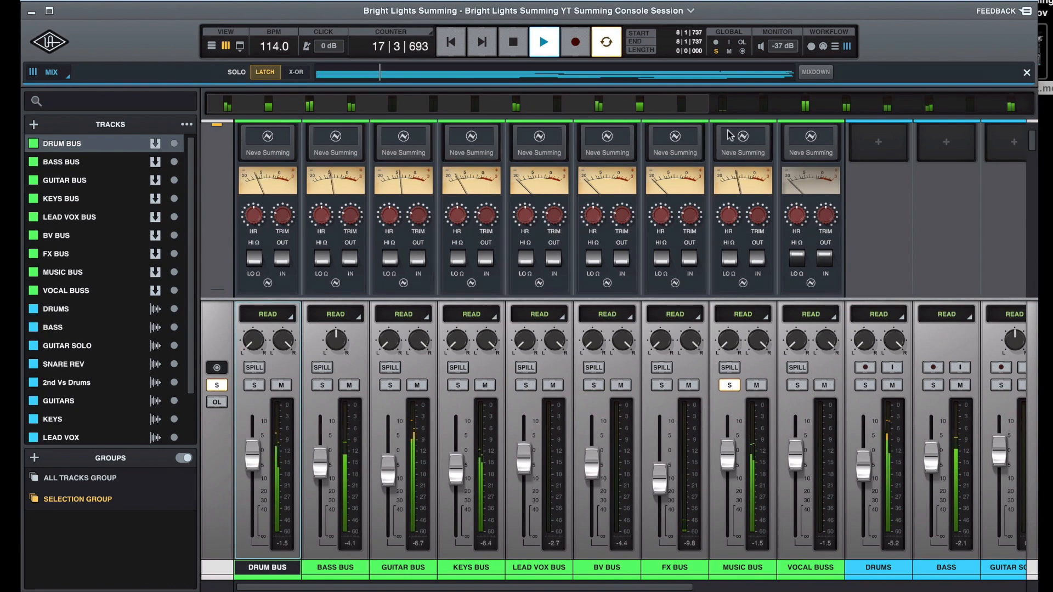
key(space)
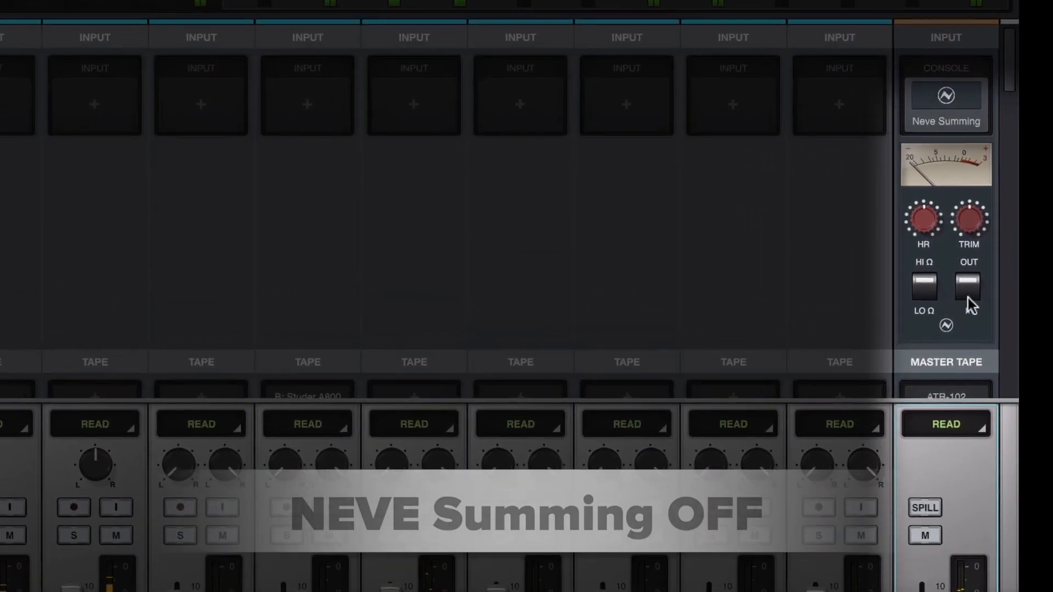
Step: Compare the main output with Neve Summing in and out, leave it in and set the impedance to LO Ω
click(977, 287)
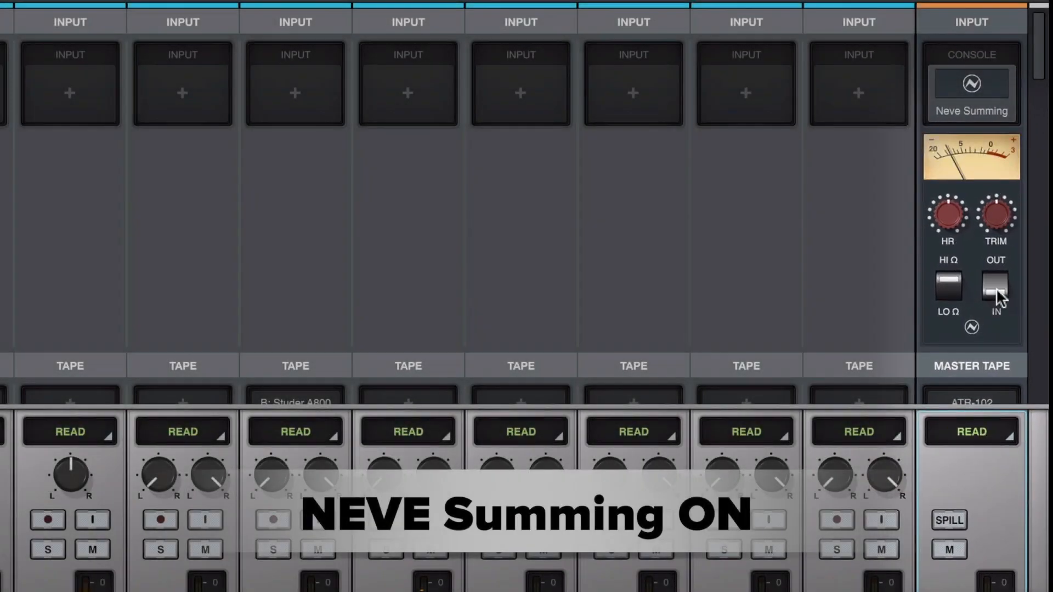
click(996, 287)
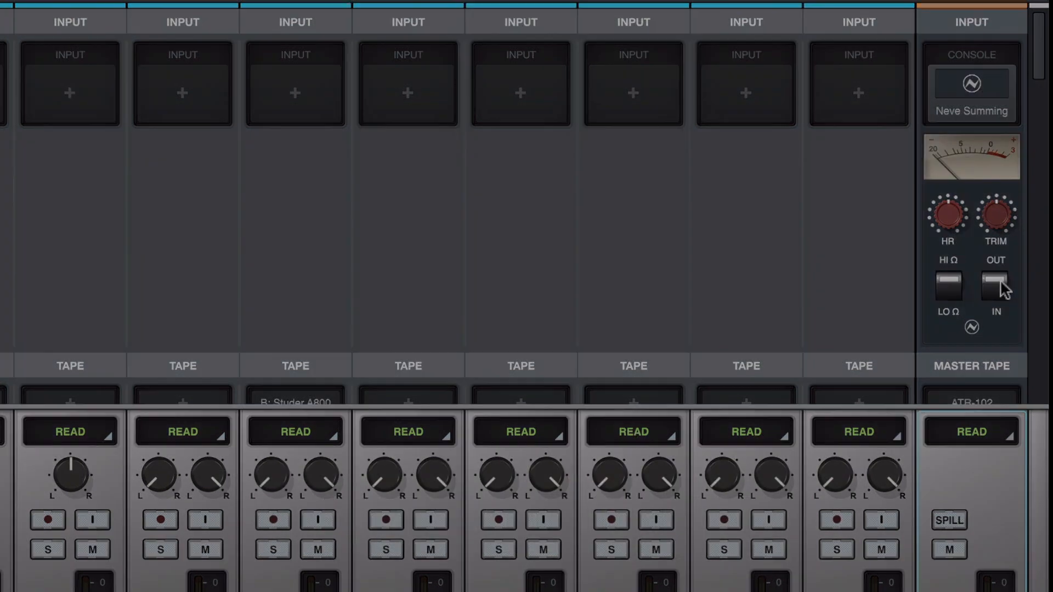
click(999, 288)
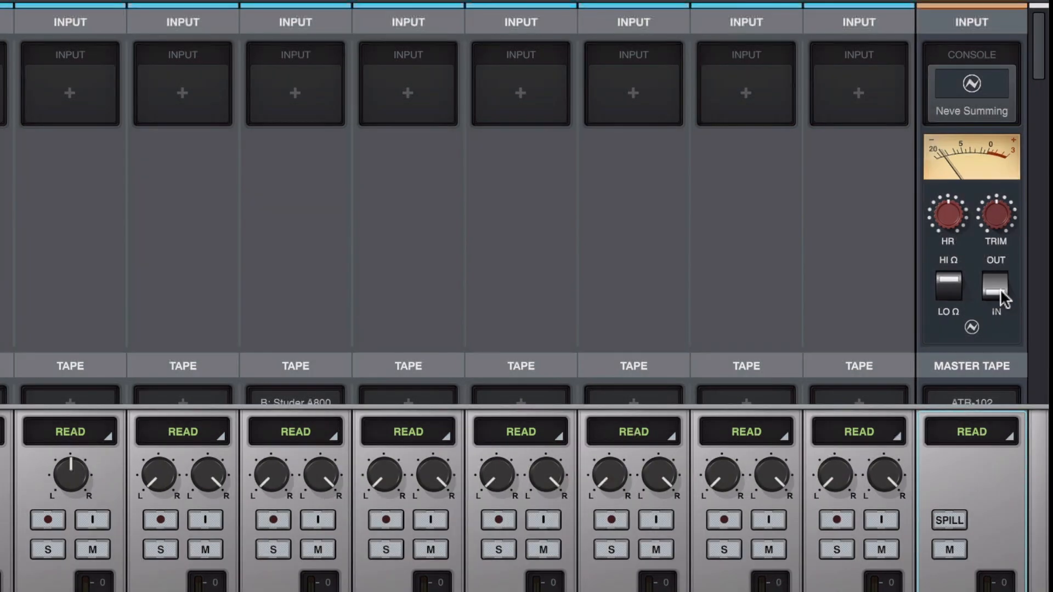
click(959, 290)
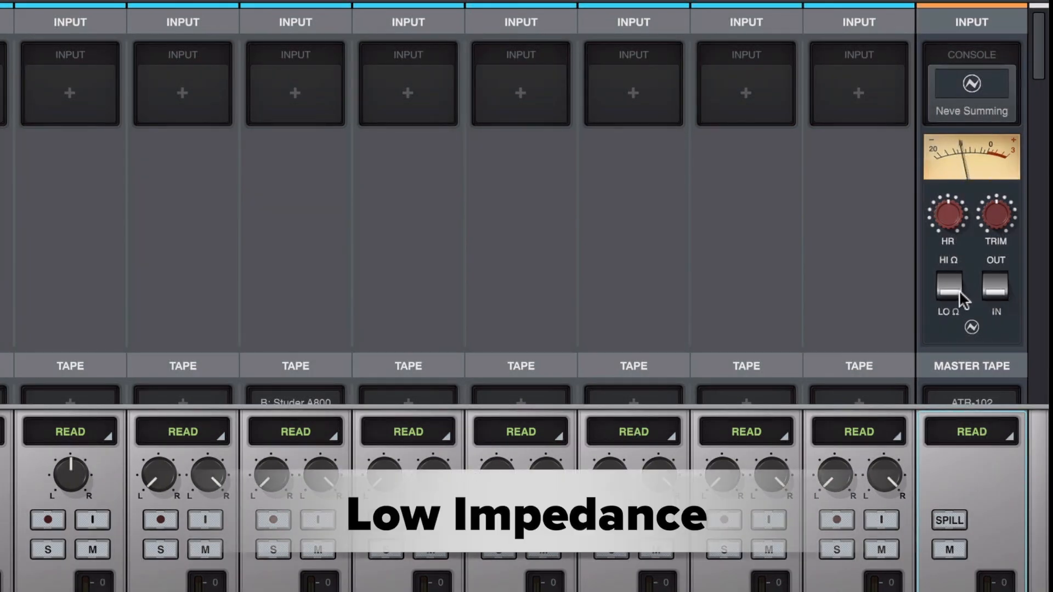
Step: Set the main output's Neve Summing trim to -3 dB and compare its low-impedance sound out and in
double_click(992, 215)
text(-5)
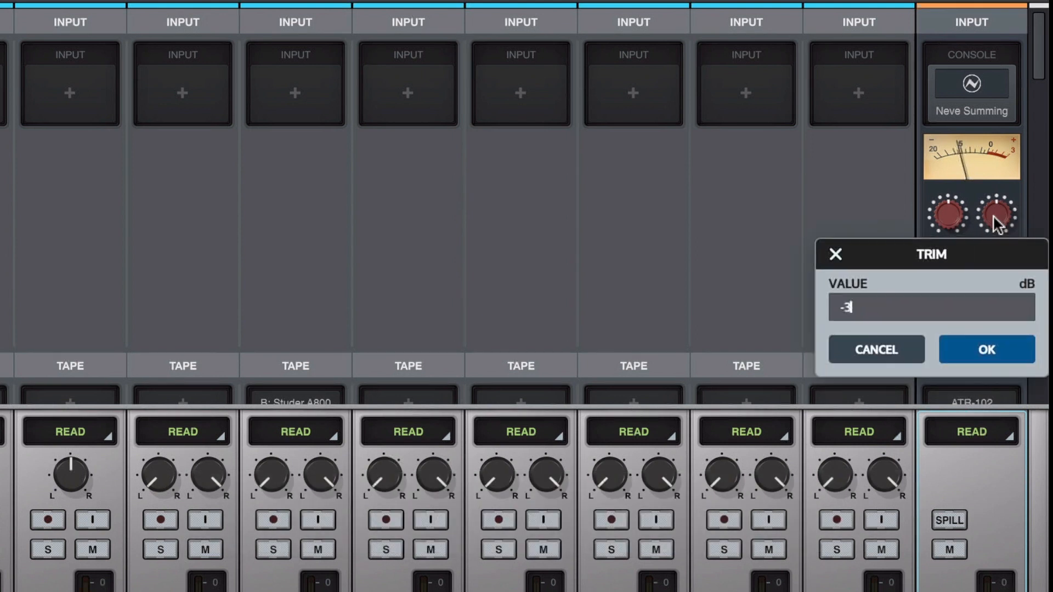
key(Return)
click(997, 286)
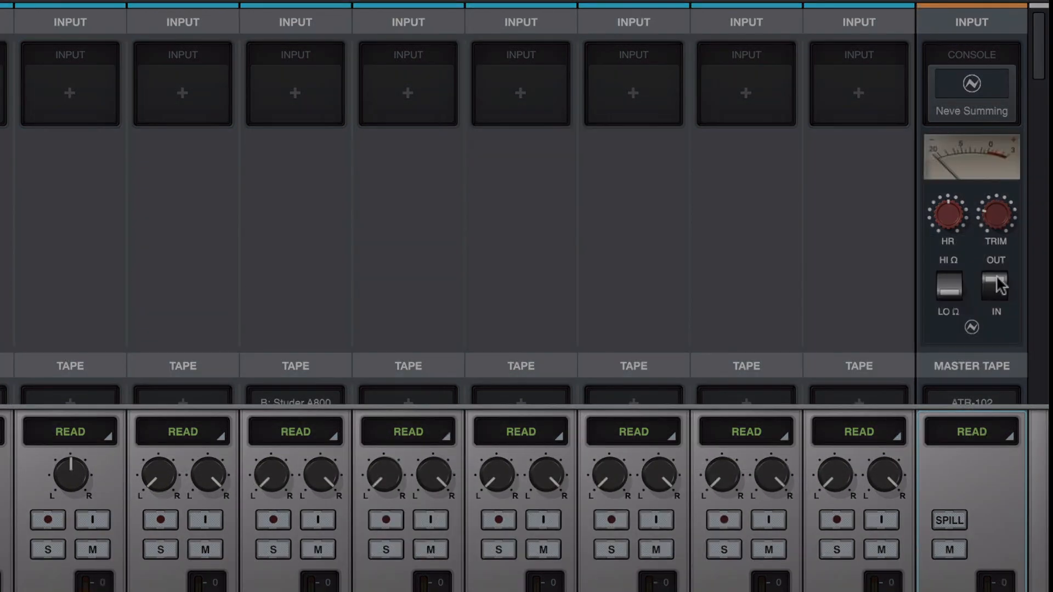
click(1001, 285)
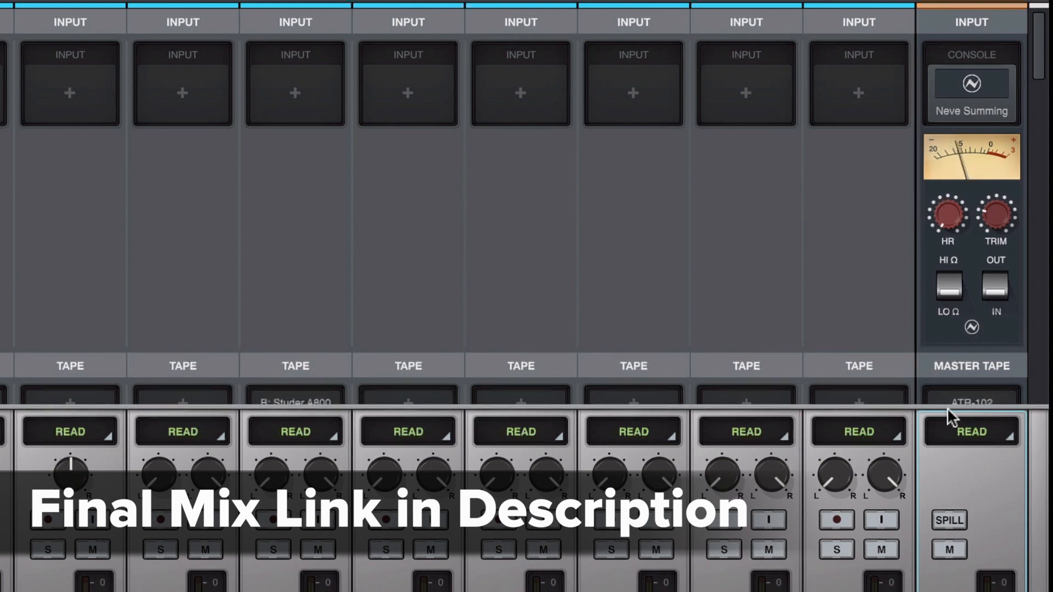
click(997, 285)
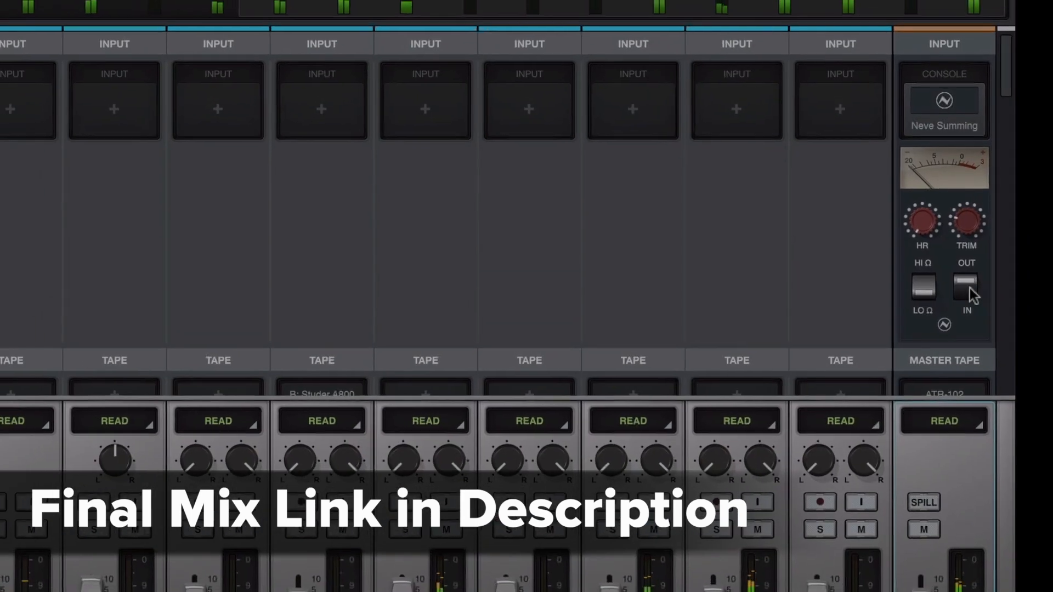